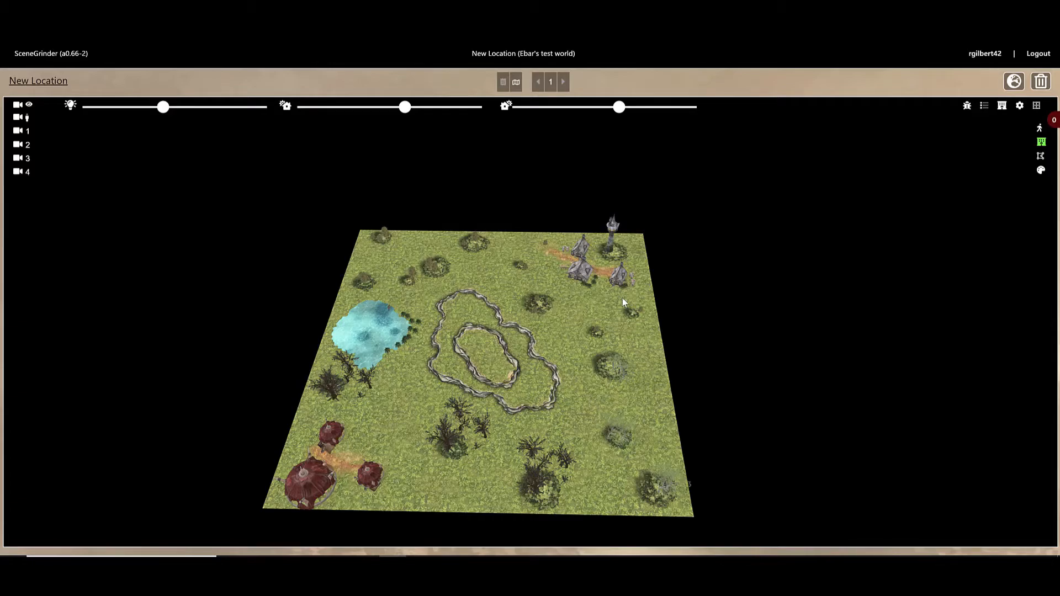
Look through the dirt, grass and sand ground textures available for painting the area near the cottages.
scroll(622, 298, up, 5)
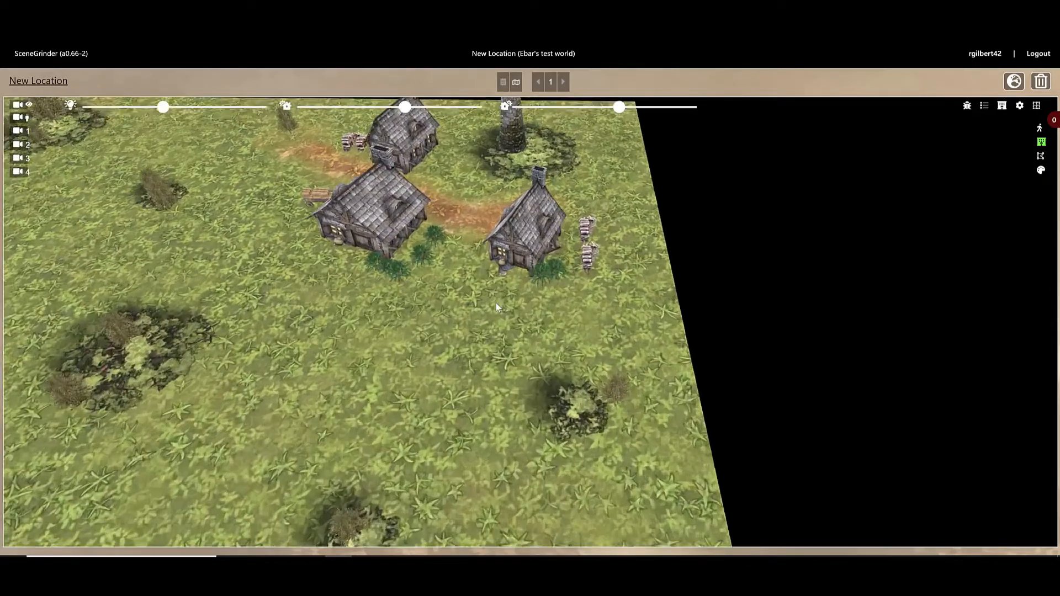
scroll(497, 293, up, 4)
scroll(492, 297, down, 4)
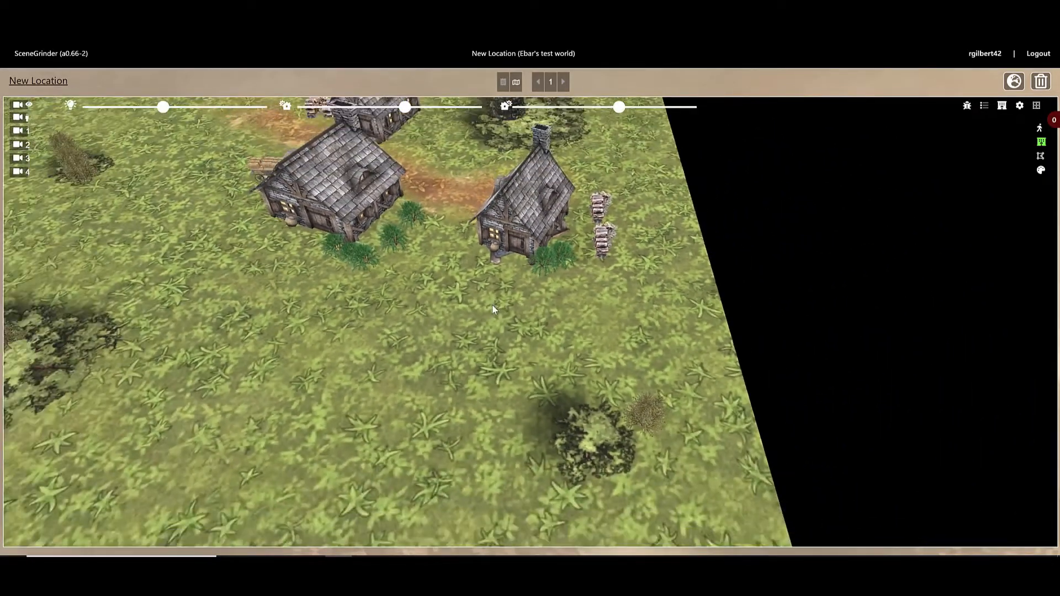
drag(492, 305, 425, 313)
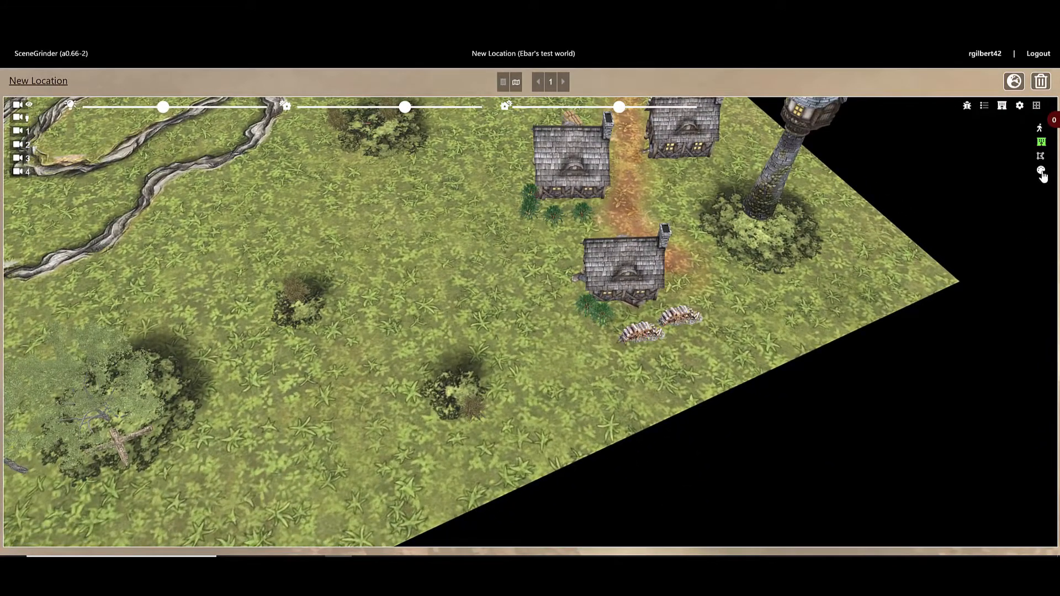
click(1042, 171)
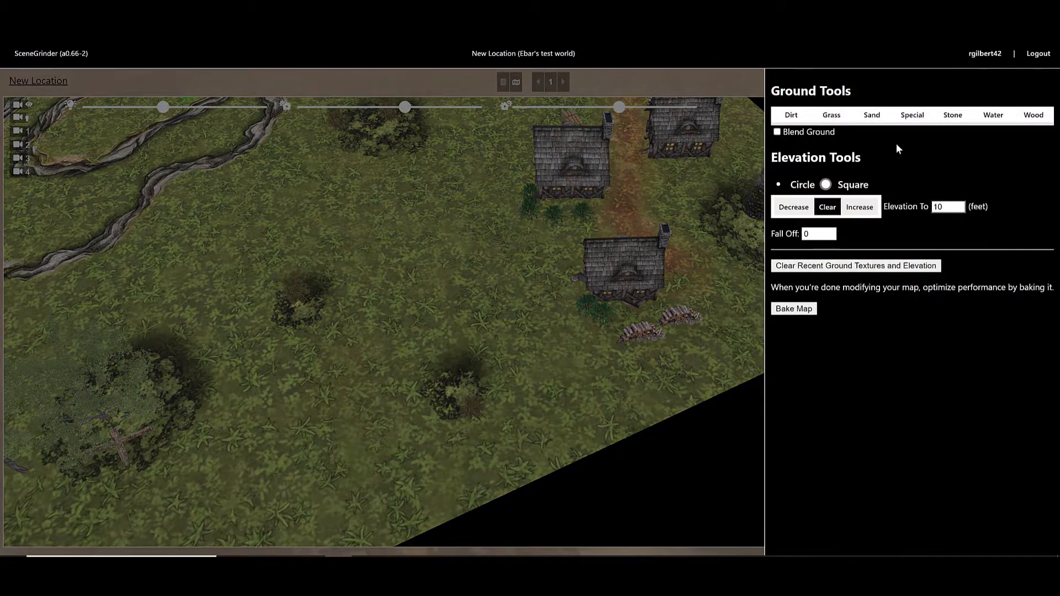
click(792, 115)
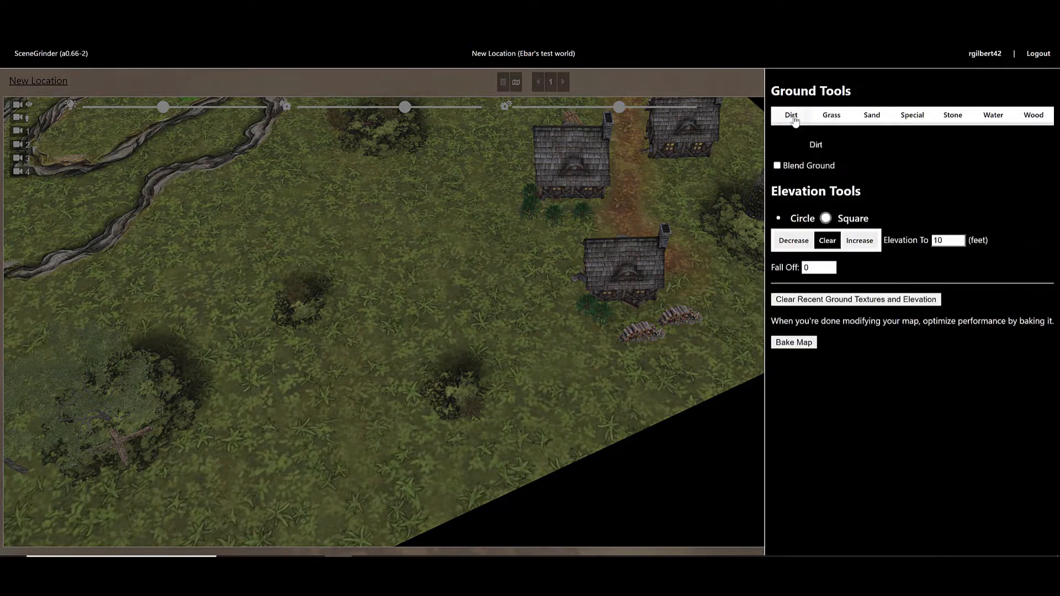
click(837, 119)
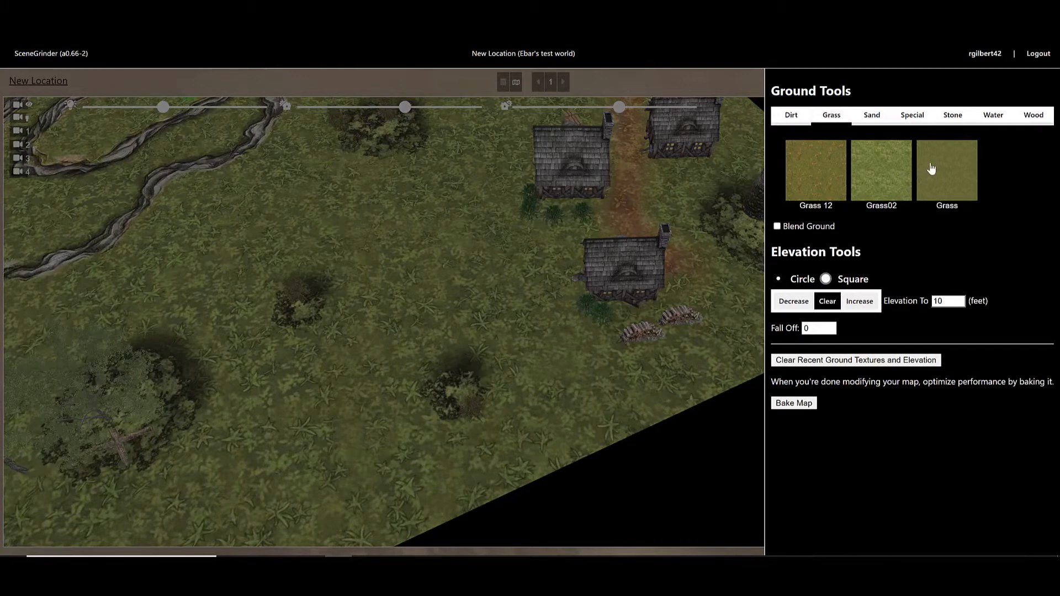
click(876, 120)
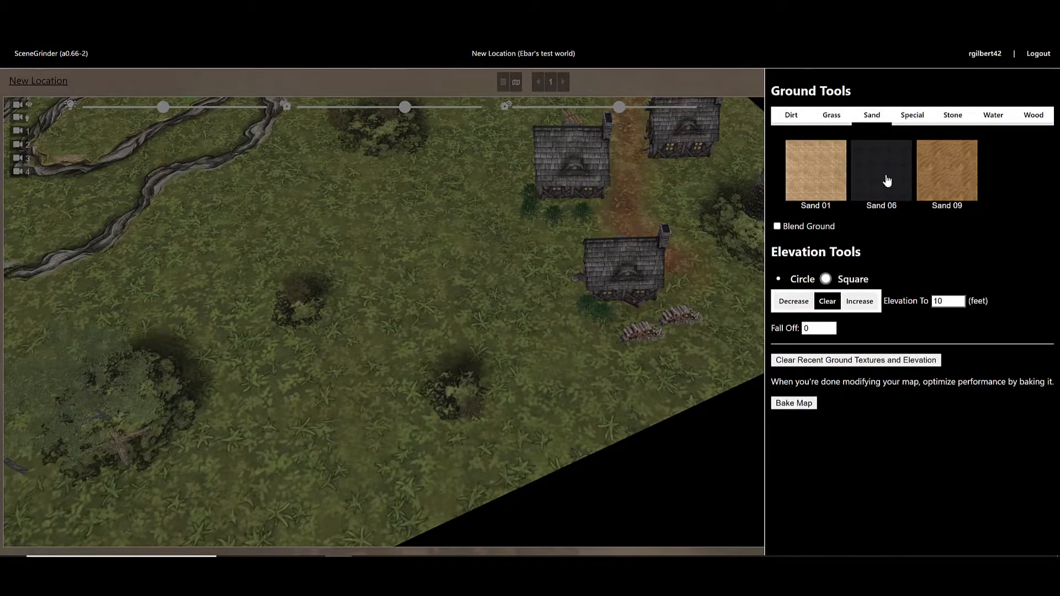
Paint a large area of Grass 12 over the field between the cottages and the trees with an enlarged brush.
click(833, 118)
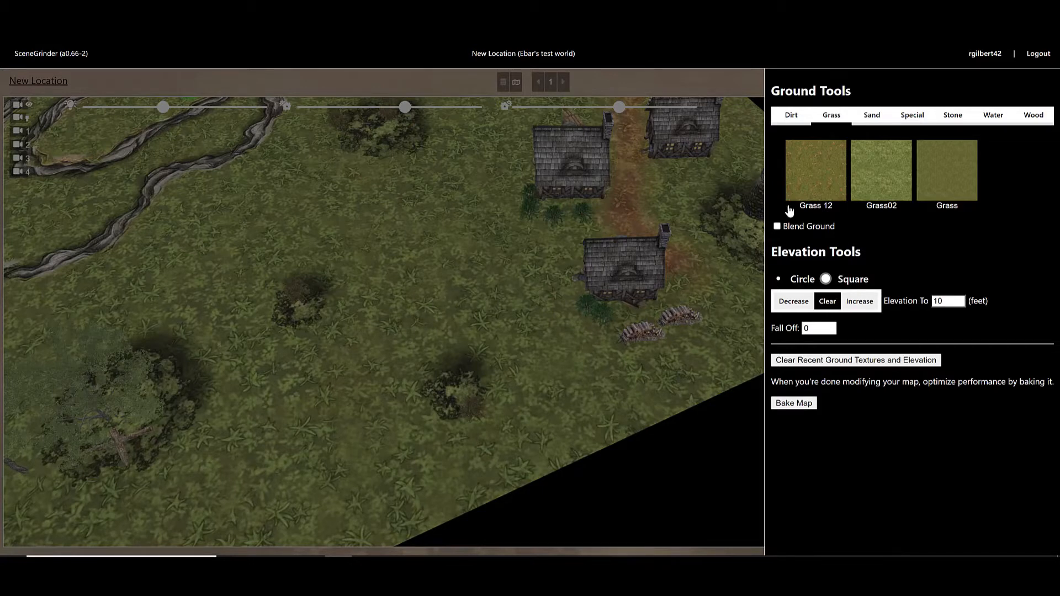
click(823, 181)
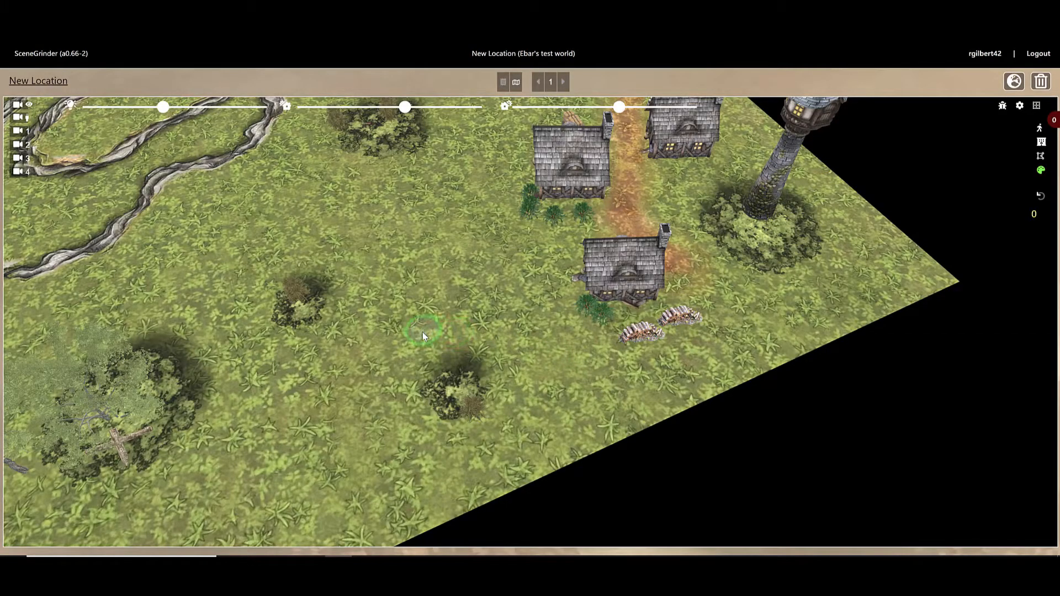
scroll(426, 330, up, 3)
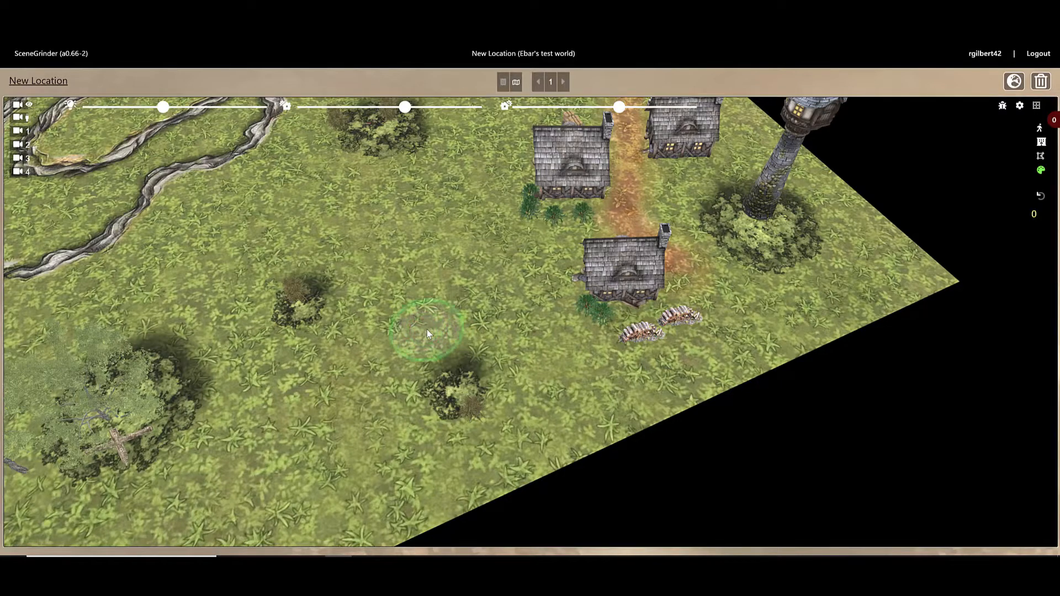
mouse_move(428, 289)
mouse_down()
mouse_move(449, 265)
mouse_move(409, 271)
mouse_move(377, 327)
mouse_move(301, 370)
mouse_move(296, 427)
mouse_move(370, 470)
mouse_move(339, 439)
mouse_move(378, 345)
mouse_move(376, 230)
mouse_move(263, 227)
mouse_move(233, 263)
mouse_move(257, 227)
mouse_up()
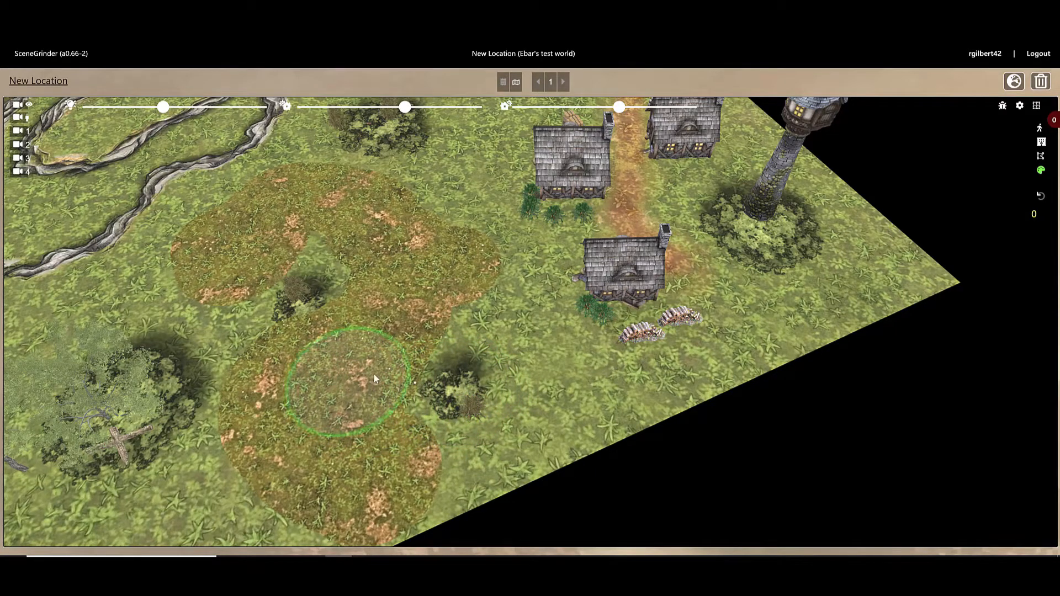
mouse_move(422, 361)
mouse_down()
mouse_move(467, 369)
mouse_move(494, 450)
mouse_move(396, 435)
mouse_move(356, 290)
mouse_move(293, 260)
mouse_move(252, 287)
mouse_move(253, 386)
mouse_move(279, 494)
mouse_move(355, 515)
mouse_move(492, 464)
mouse_move(234, 386)
mouse_move(115, 322)
mouse_move(40, 399)
mouse_move(224, 496)
mouse_up()
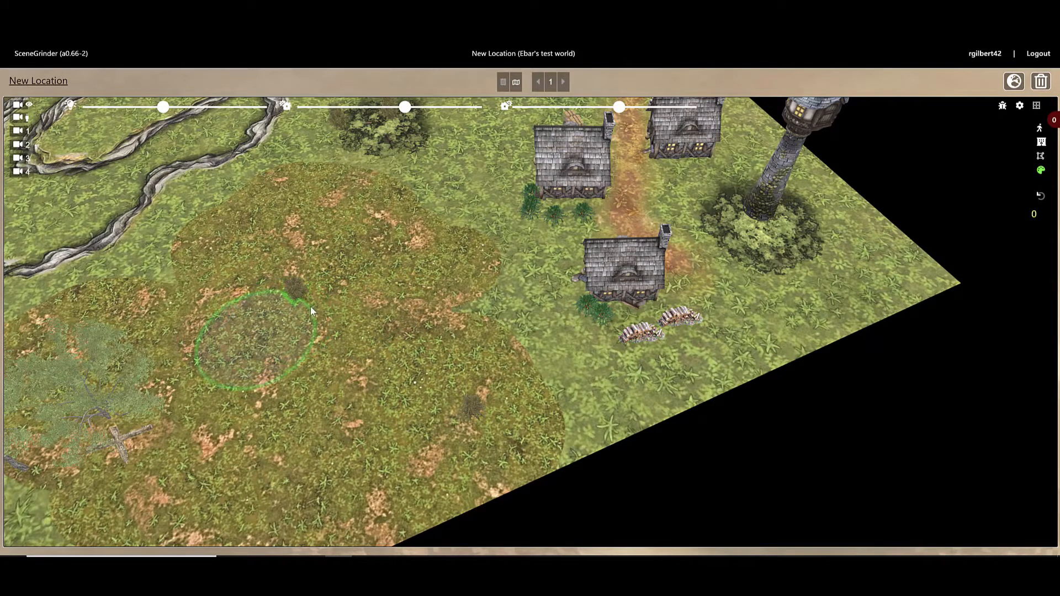
Paint a rounded patch of Stone 22 in the middle of the Grass 12 area with a smaller brush.
scroll(976, 116, down, 3)
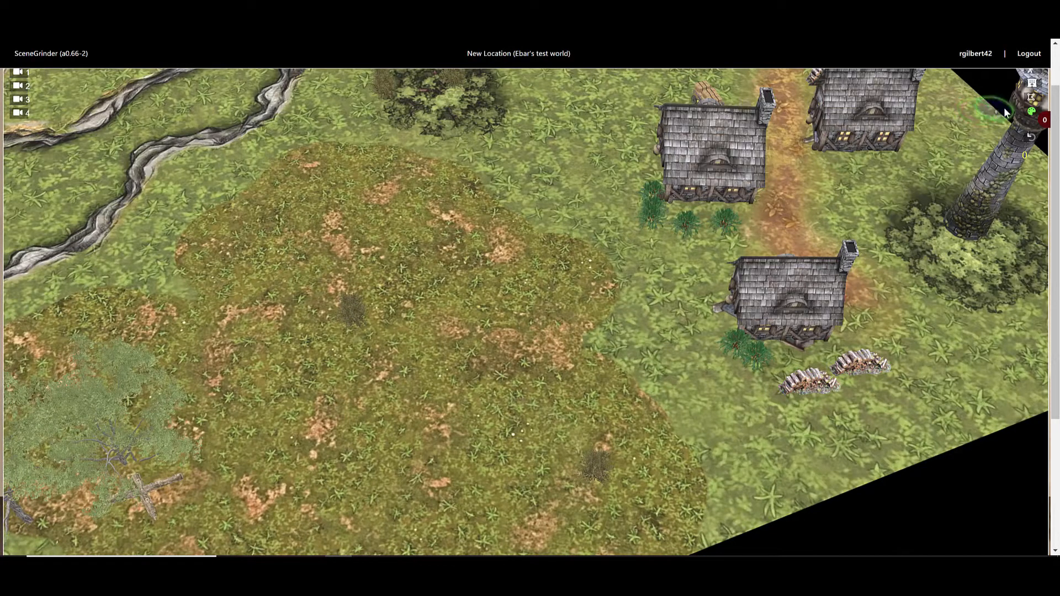
click(1031, 116)
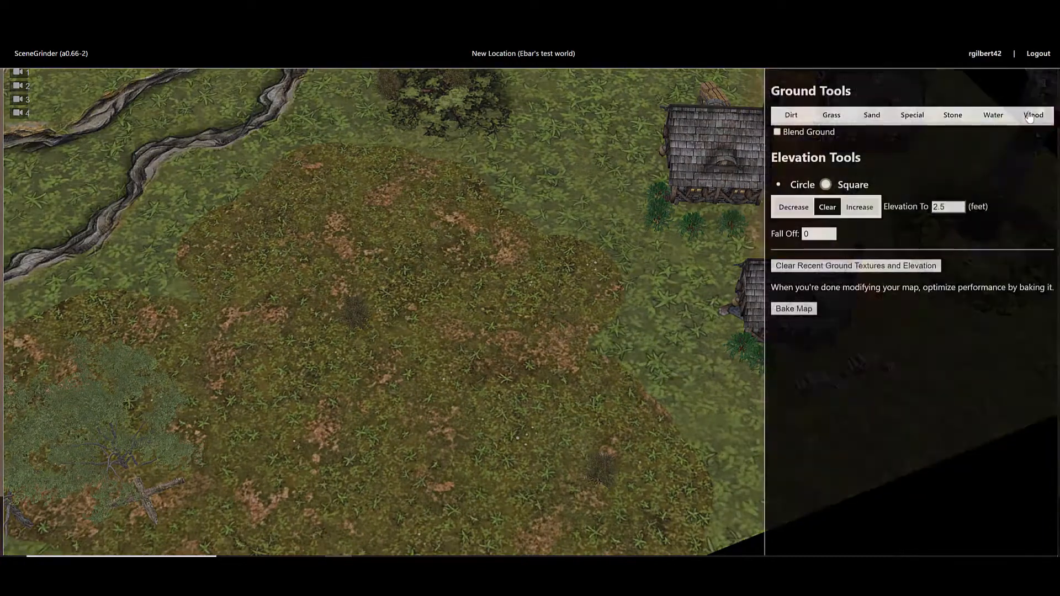
click(953, 116)
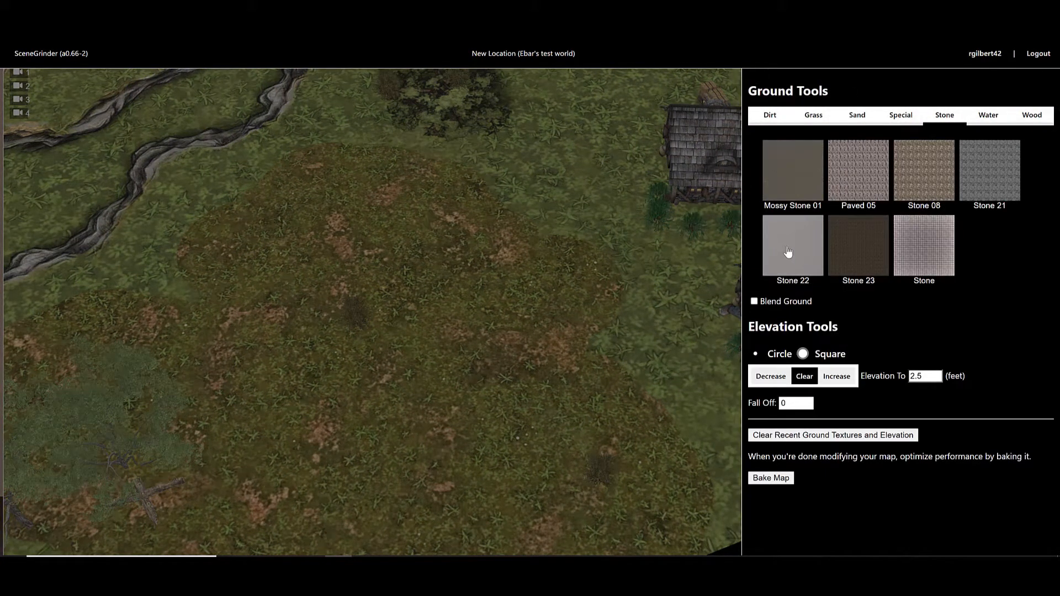
click(788, 252)
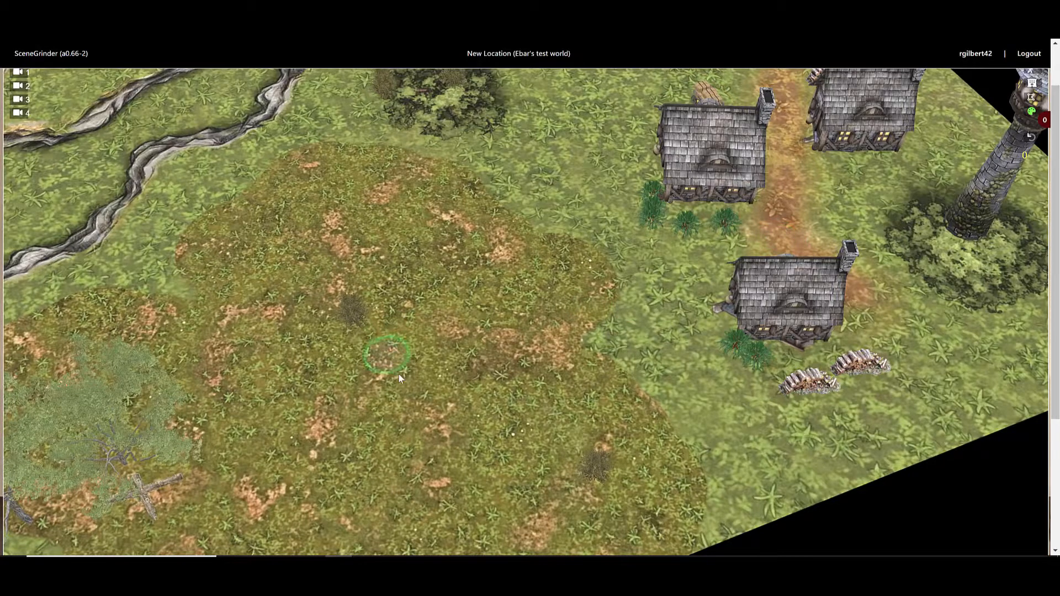
mouse_move(410, 319)
mouse_down()
mouse_move(322, 360)
mouse_move(380, 383)
mouse_move(359, 365)
mouse_move(381, 331)
mouse_move(403, 387)
mouse_move(365, 410)
mouse_move(455, 381)
mouse_move(420, 409)
mouse_move(376, 415)
mouse_move(394, 362)
mouse_up()
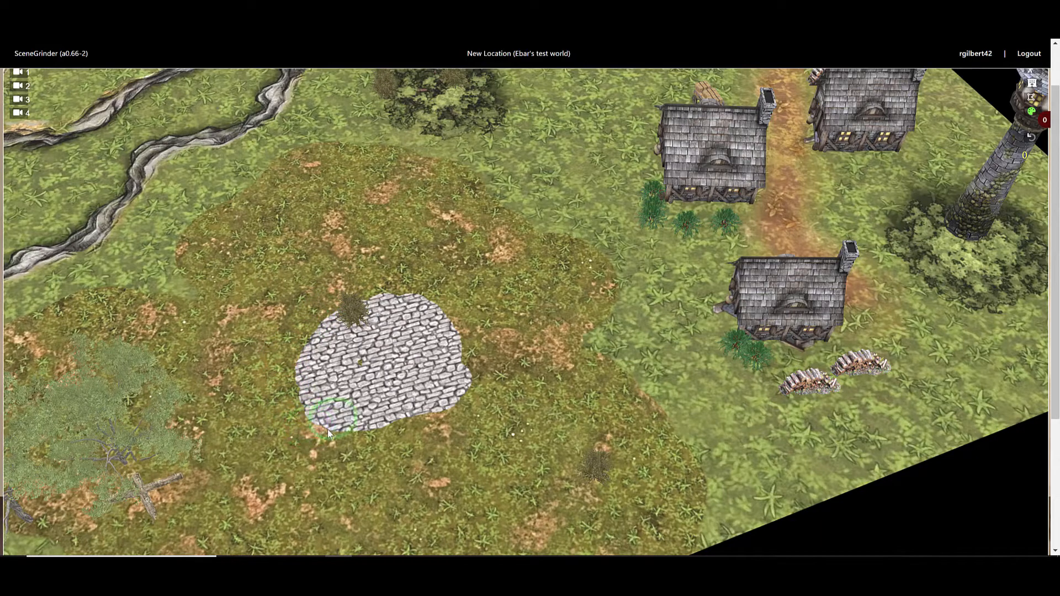
Enable ground blending and brush Grass 12 over the stone patch and its edges.
click(1030, 115)
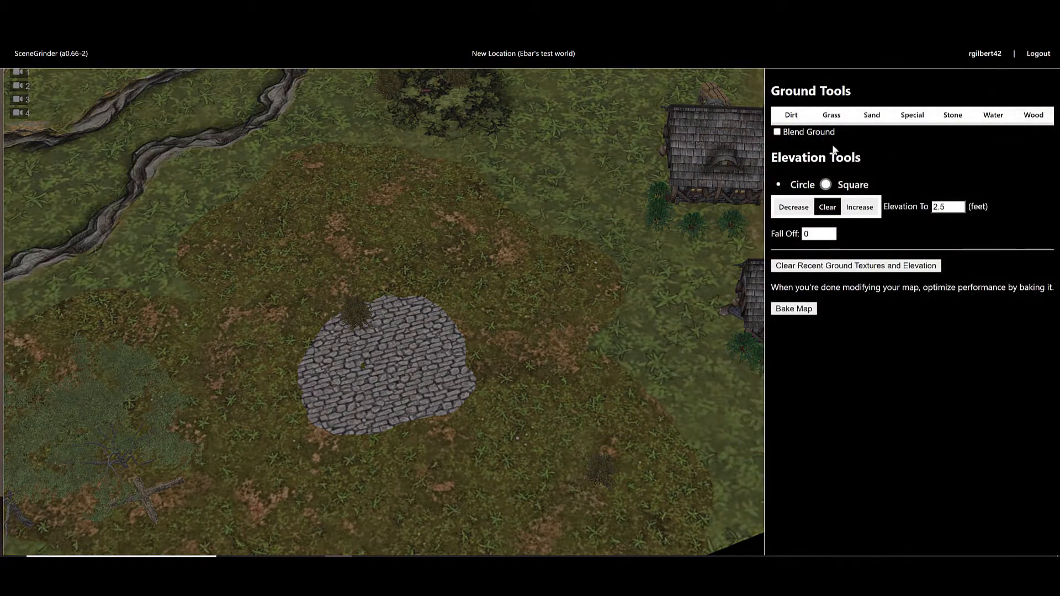
click(778, 133)
click(832, 116)
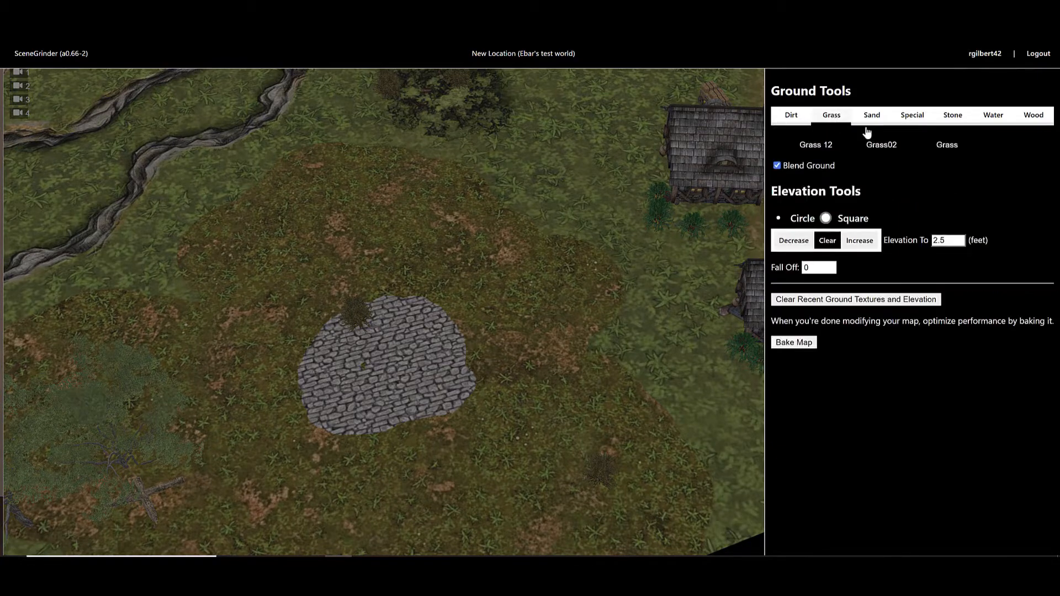
click(825, 179)
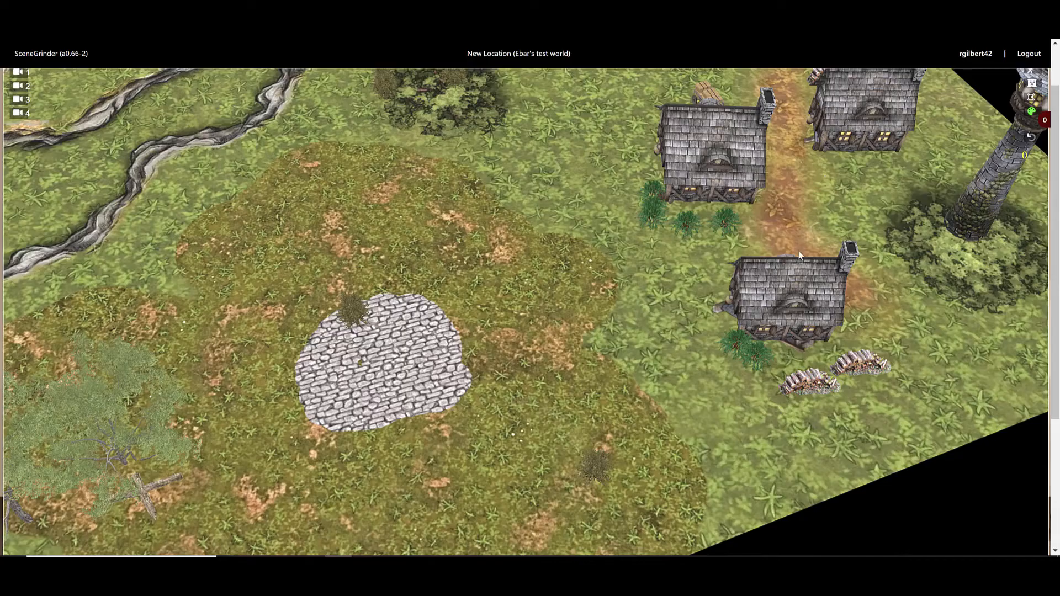
mouse_move(476, 406)
mouse_down()
mouse_move(462, 350)
mouse_move(424, 319)
mouse_move(354, 304)
mouse_move(309, 415)
mouse_move(363, 431)
mouse_move(452, 417)
mouse_move(362, 402)
mouse_move(388, 365)
mouse_move(346, 392)
mouse_move(418, 440)
mouse_up()
mouse_move(442, 398)
mouse_down()
mouse_move(442, 412)
mouse_move(464, 400)
mouse_move(532, 429)
mouse_move(505, 396)
mouse_move(518, 392)
mouse_move(513, 342)
mouse_move(489, 311)
mouse_move(524, 351)
mouse_move(504, 448)
mouse_move(373, 461)
mouse_move(436, 457)
mouse_move(337, 421)
mouse_move(291, 453)
mouse_move(437, 486)
mouse_move(579, 436)
mouse_move(523, 425)
mouse_move(513, 407)
mouse_move(557, 393)
mouse_up()
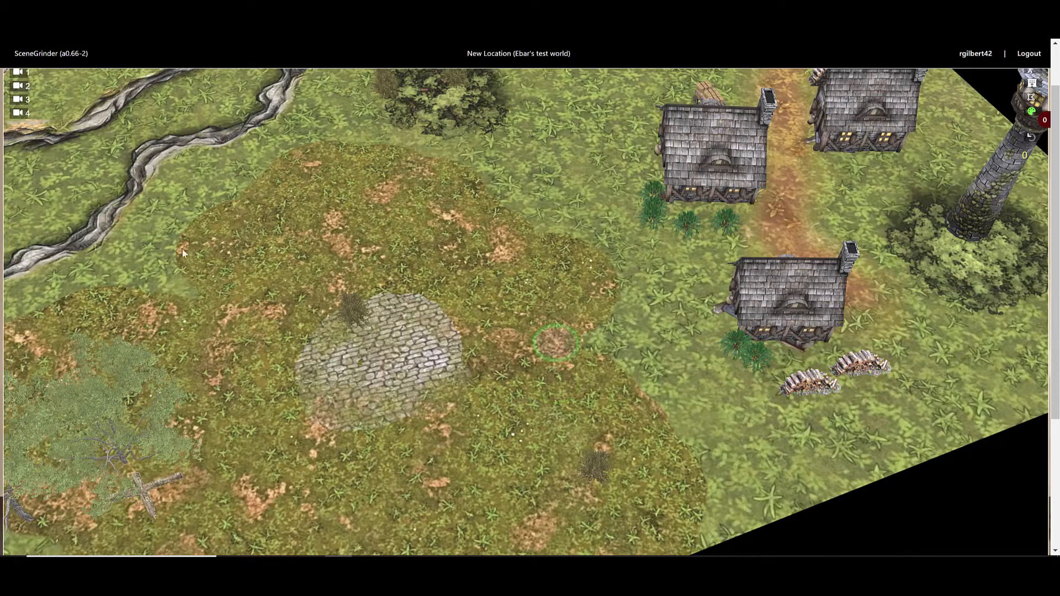
Raise the ground within the winding rock outlines to 12.5 feet using the square elevation brush.
scroll(194, 260, down, 2)
scroll(193, 259, down, 3)
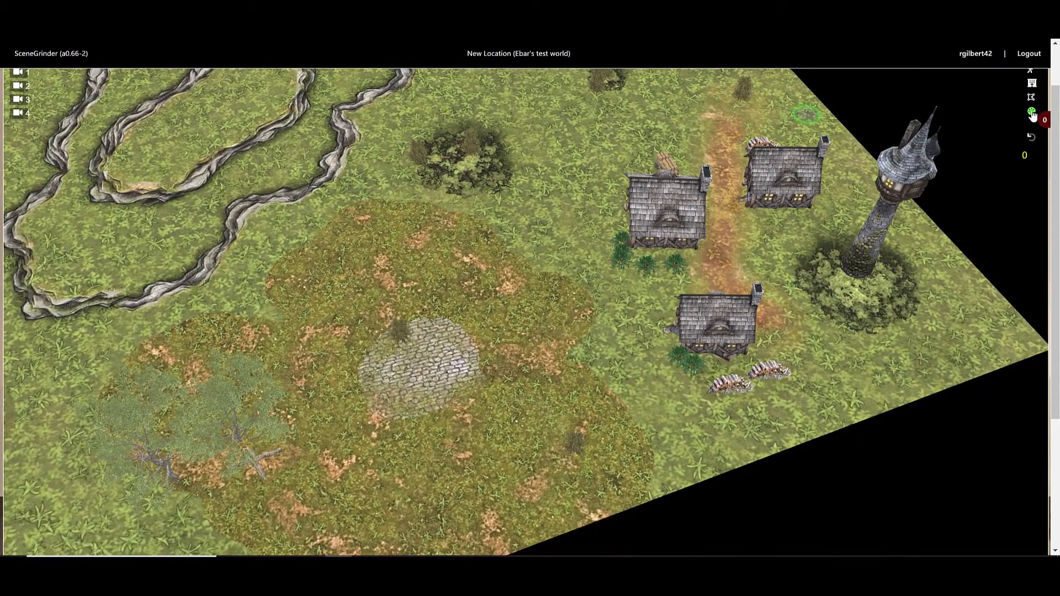
click(1033, 114)
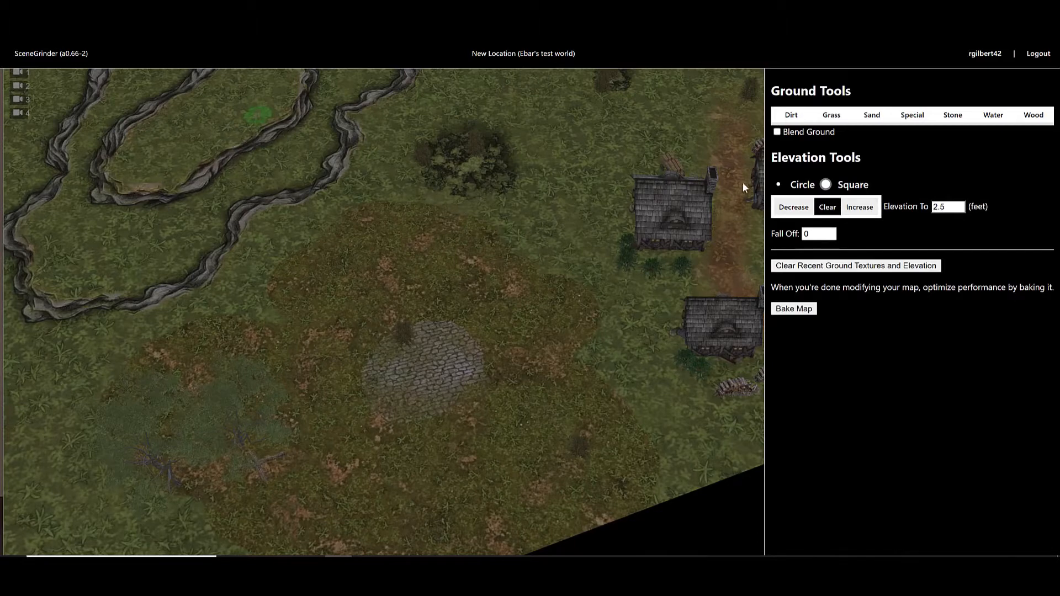
click(813, 190)
click(862, 214)
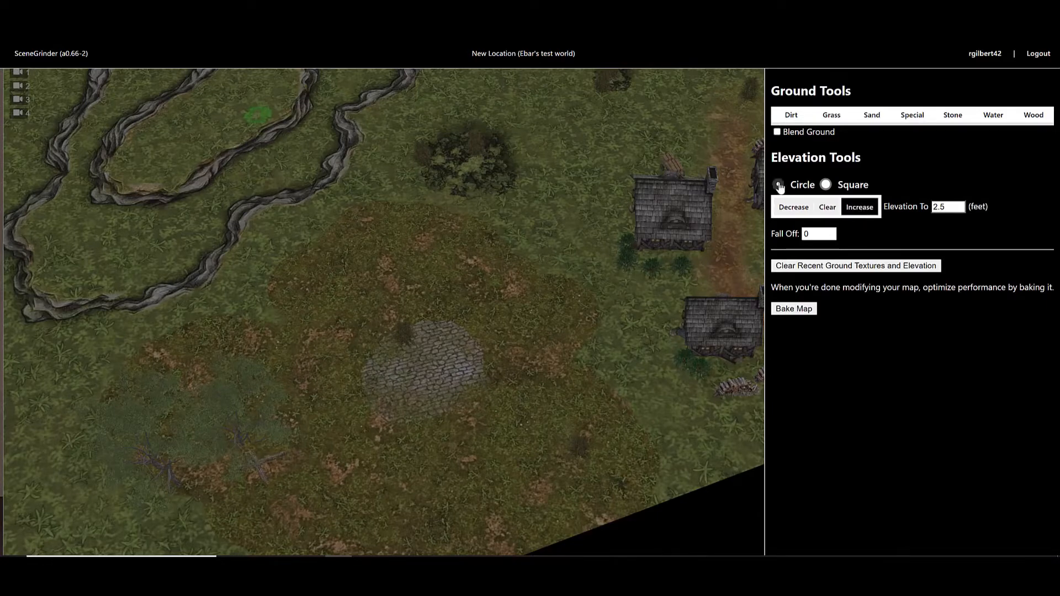
click(826, 184)
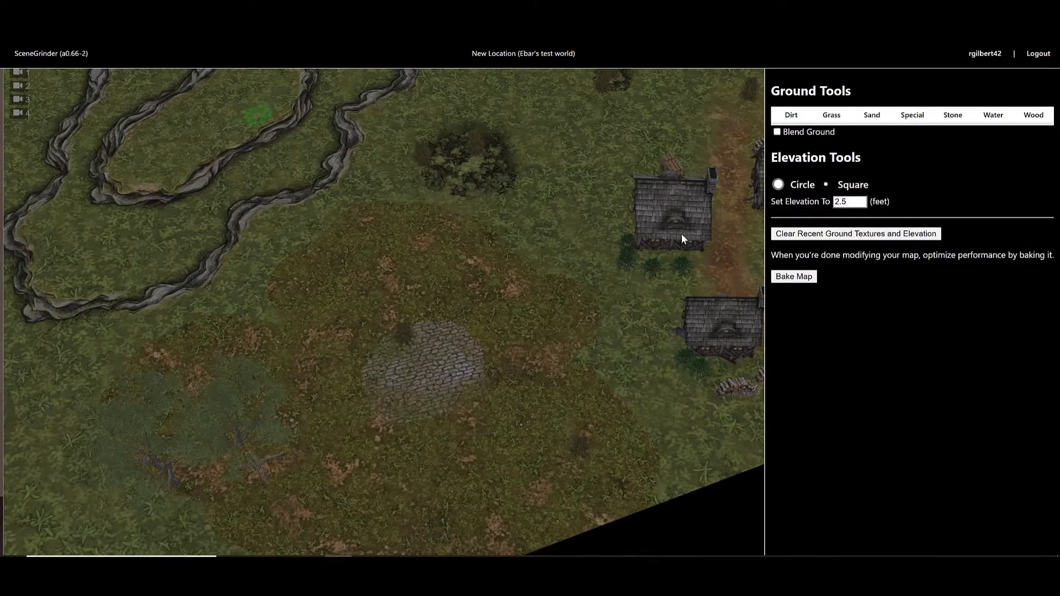
click(247, 170)
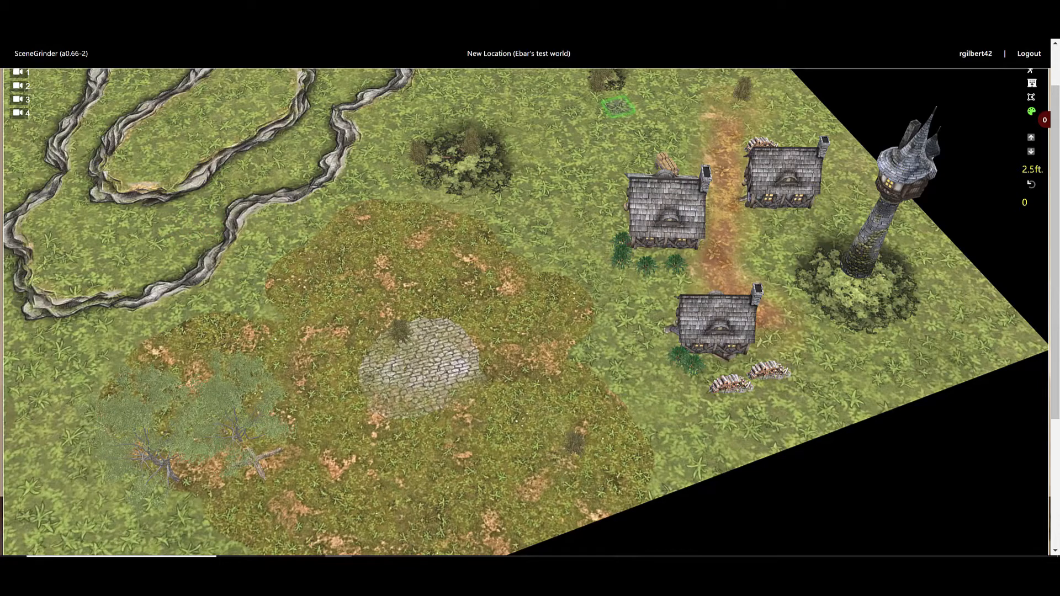
click(1031, 139)
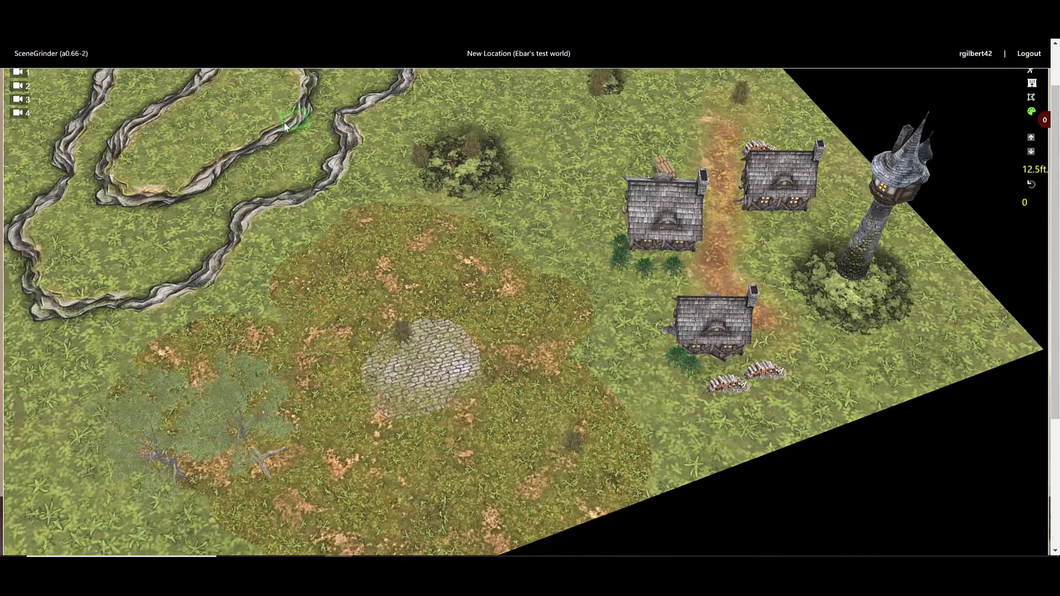
scroll(325, 157, down, 3)
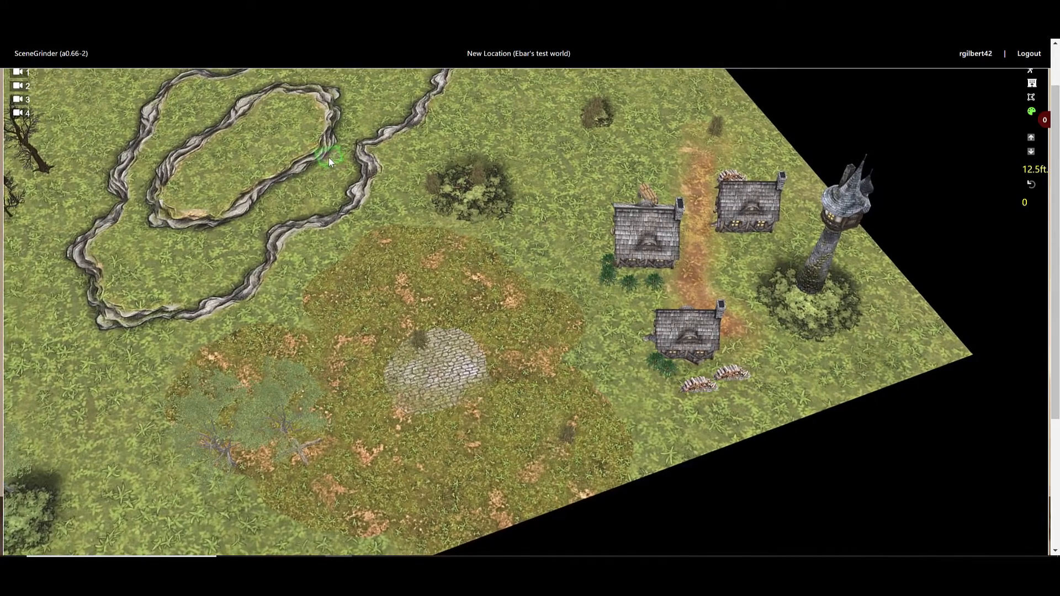
mouse_move(329, 160)
mouse_down()
mouse_move(227, 214)
mouse_move(201, 250)
mouse_move(165, 269)
mouse_move(132, 263)
mouse_move(304, 102)
mouse_move(236, 133)
mouse_move(209, 115)
mouse_move(142, 174)
mouse_move(174, 224)
mouse_move(243, 160)
mouse_move(369, 99)
mouse_move(399, 72)
mouse_move(307, 96)
mouse_move(278, 125)
mouse_move(309, 142)
mouse_move(291, 185)
mouse_move(303, 180)
mouse_move(153, 276)
mouse_move(192, 277)
mouse_move(195, 239)
mouse_up()
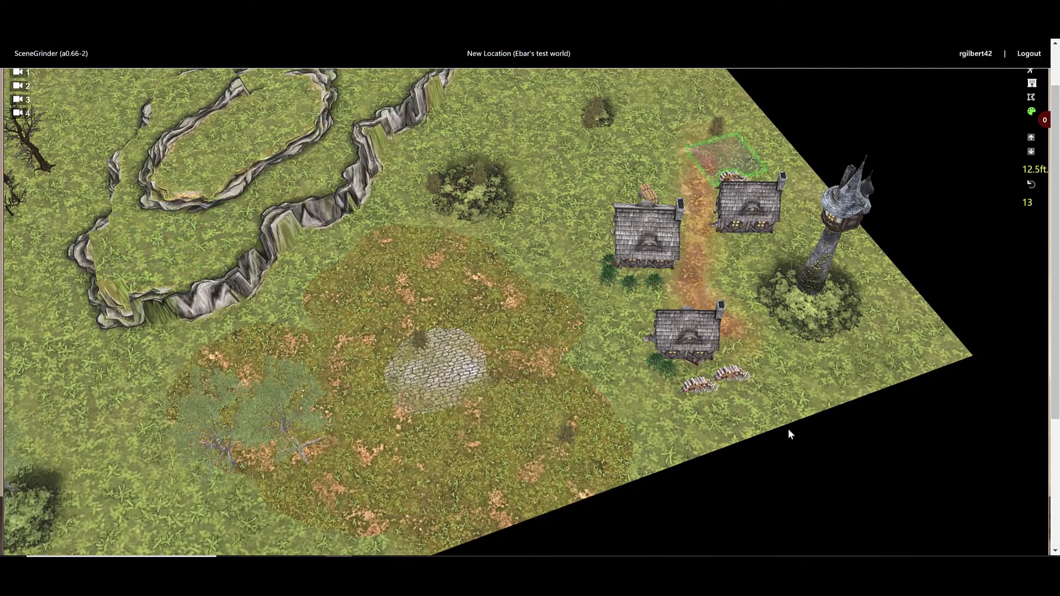
Leave ground editing and examine the raised cliffs from a low angle, as well as the lake and its shore.
click(1037, 88)
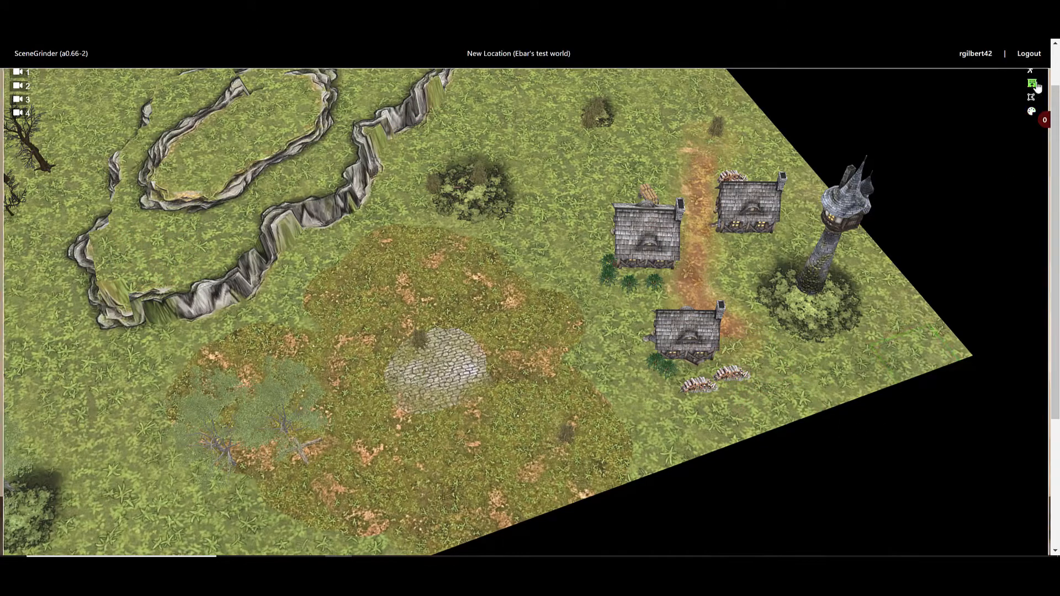
middle_drag(568, 239, 850, 360)
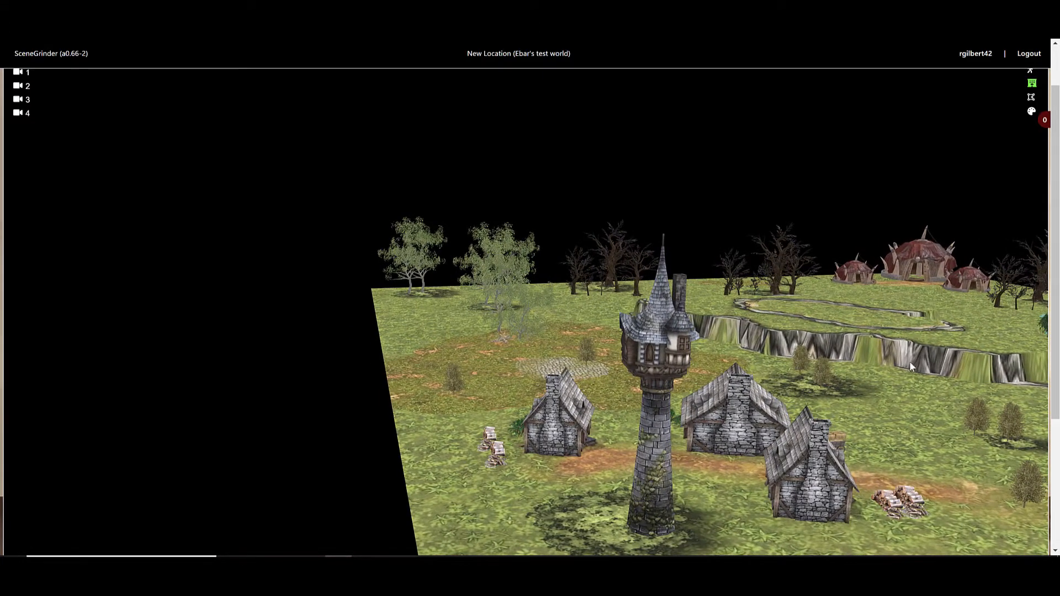
scroll(859, 371, down, 5)
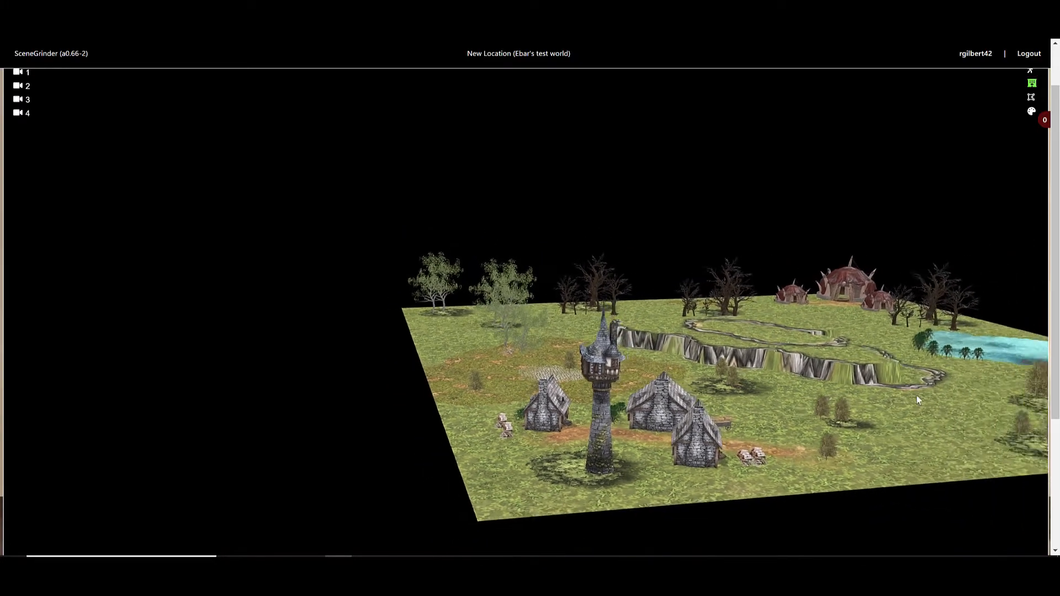
scroll(975, 345, up, 8)
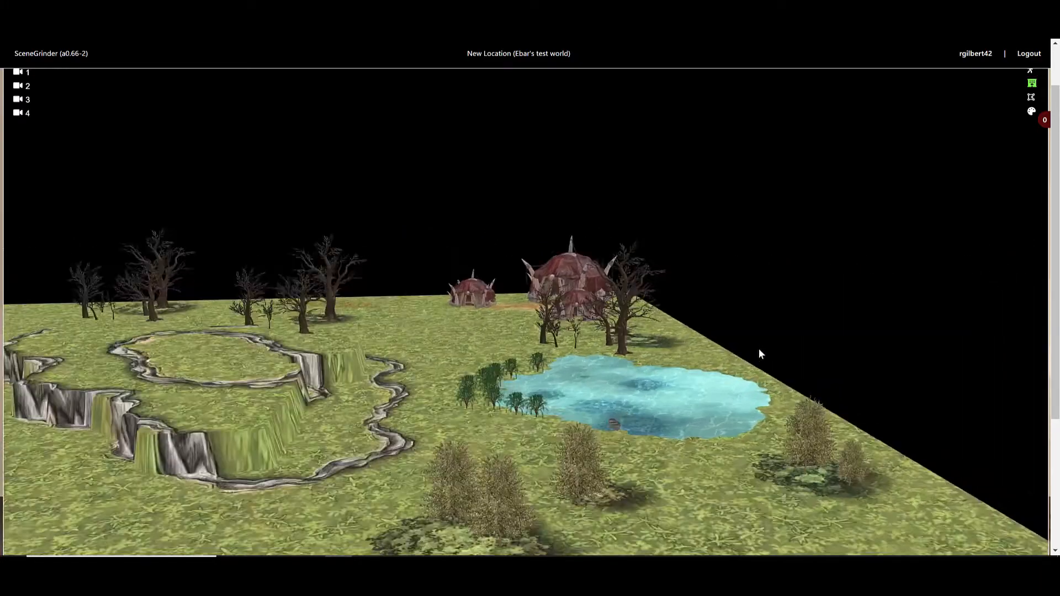
scroll(759, 350, up, 6)
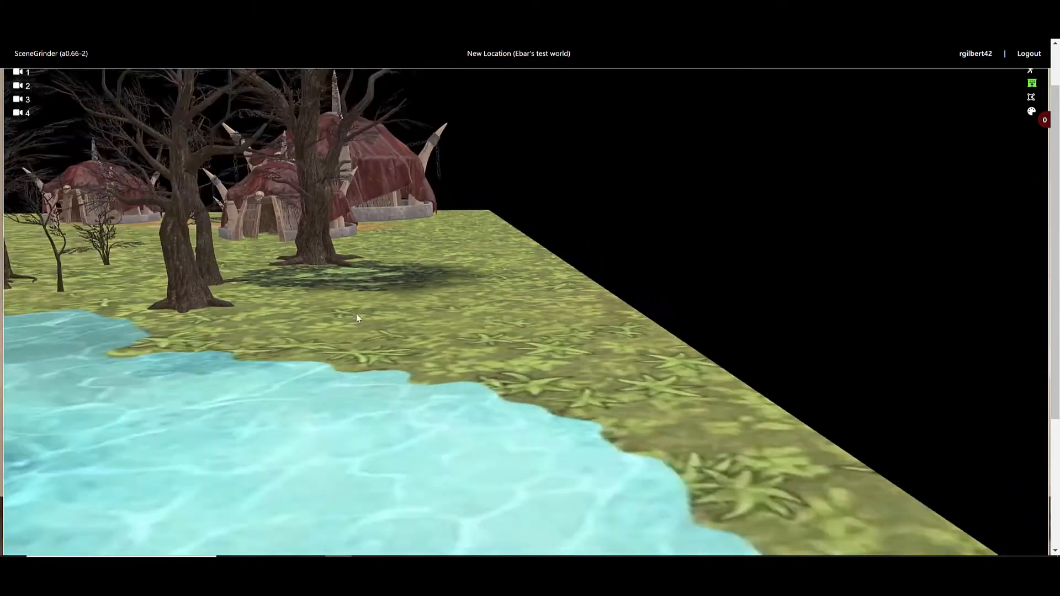
drag(356, 313, 526, 340)
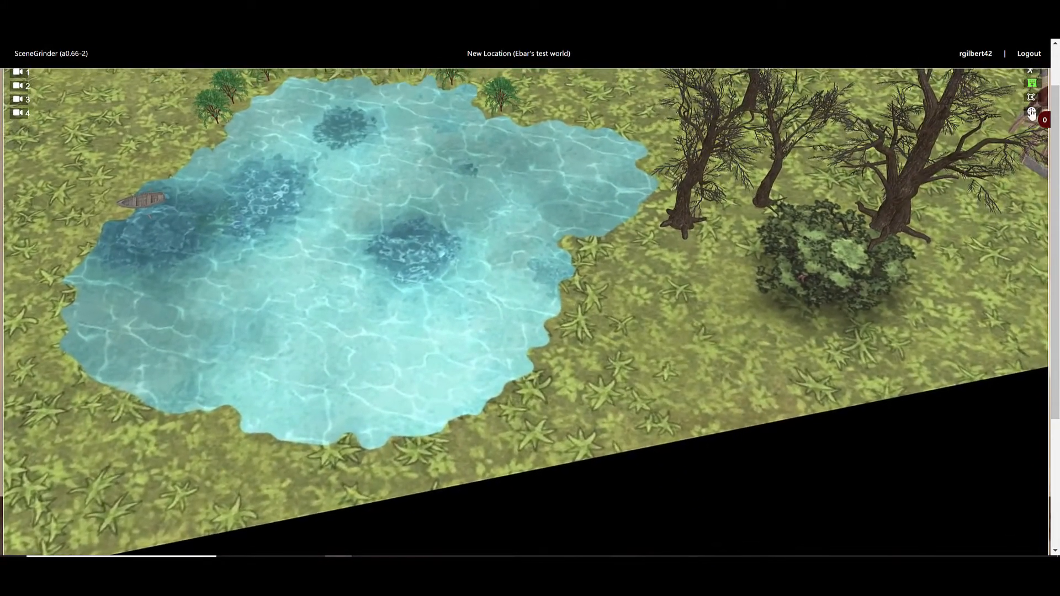
Lower the whole lake bed by 20 feet with the decreasing elevation brush, including the eastern arm and the southeastern edge.
click(1032, 113)
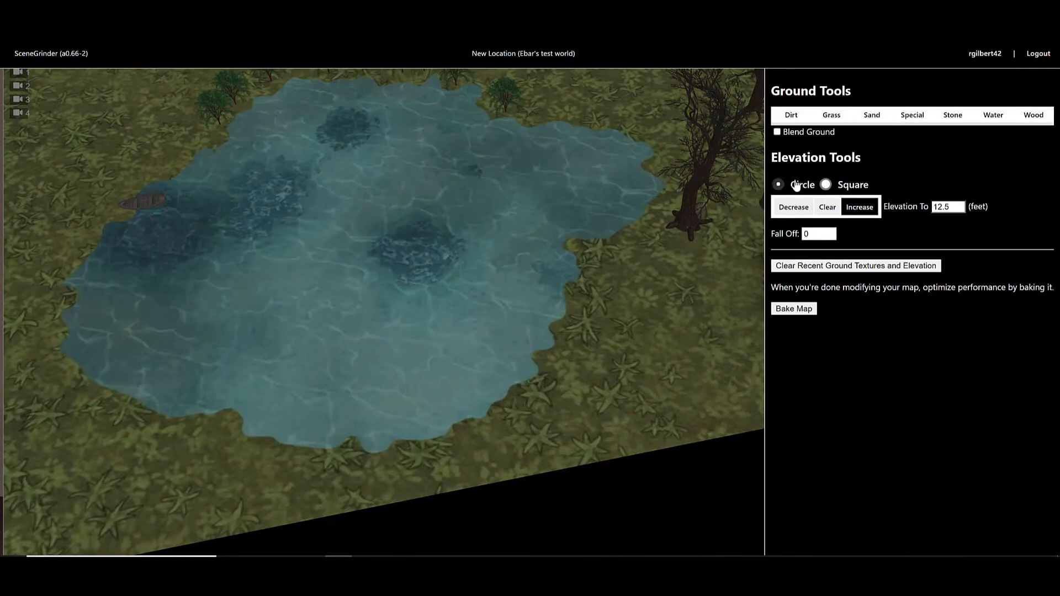
click(789, 211)
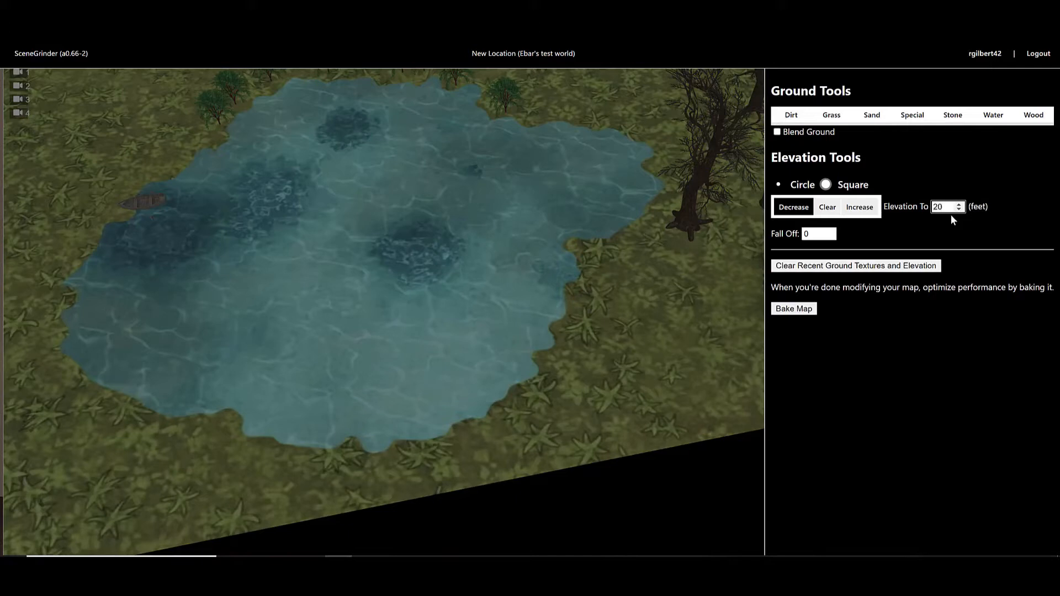
text(20)
click(388, 296)
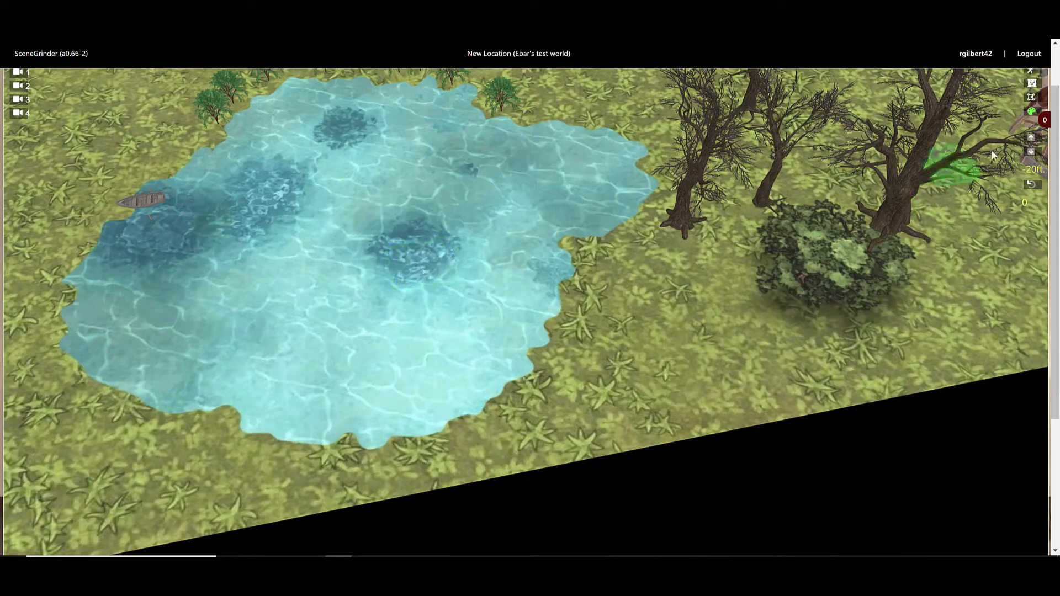
mouse_move(357, 210)
mouse_down()
mouse_move(370, 184)
mouse_move(300, 208)
mouse_move(147, 339)
mouse_move(281, 377)
mouse_move(404, 357)
mouse_move(450, 290)
mouse_move(477, 221)
mouse_move(449, 177)
mouse_move(384, 169)
mouse_move(271, 266)
mouse_move(249, 309)
mouse_move(387, 244)
mouse_move(392, 280)
mouse_up()
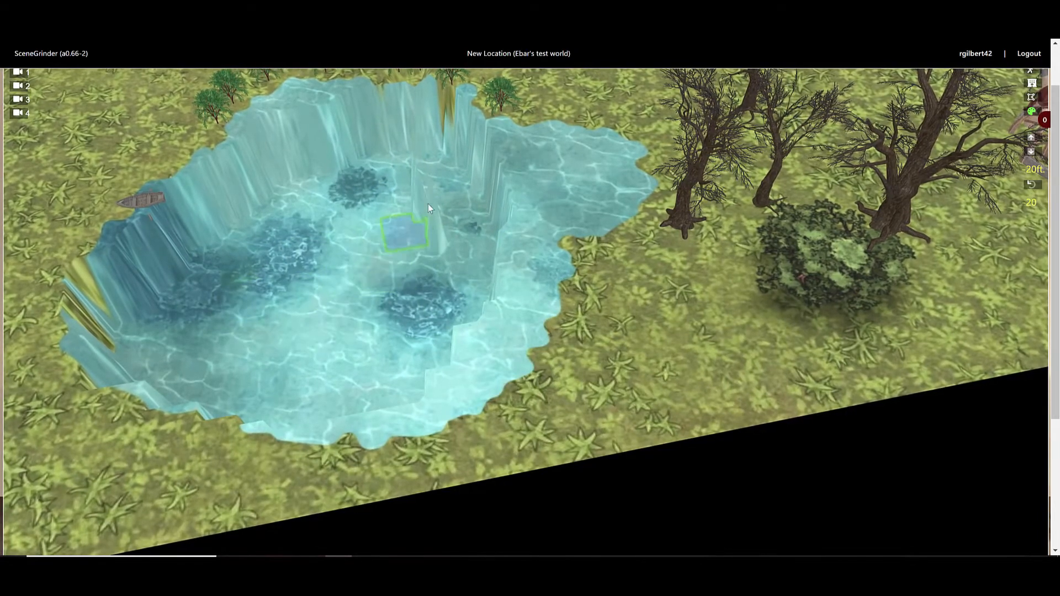
mouse_move(429, 205)
mouse_down()
mouse_move(518, 183)
mouse_move(590, 198)
mouse_move(529, 225)
mouse_up()
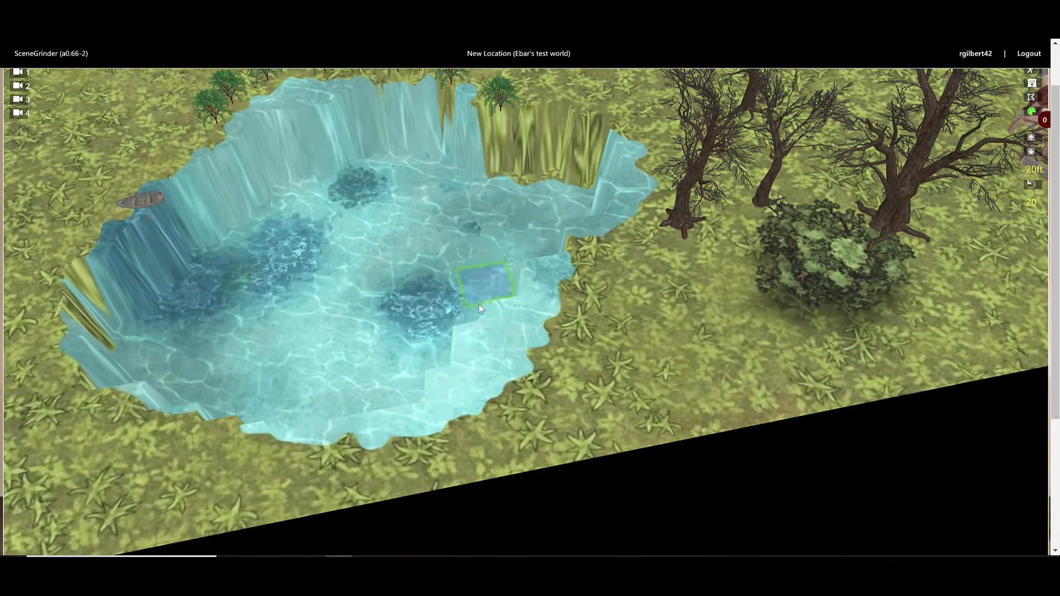
mouse_move(445, 346)
mouse_down()
mouse_move(503, 290)
mouse_move(432, 284)
mouse_move(398, 246)
mouse_move(353, 258)
mouse_up()
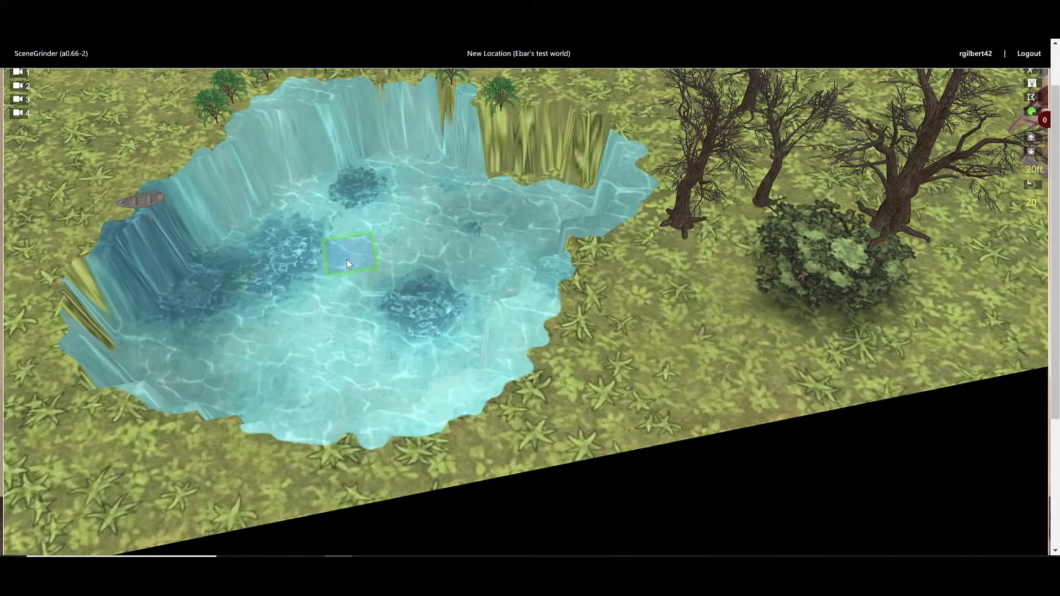
mouse_move(347, 259)
mouse_down()
mouse_move(366, 269)
mouse_move(325, 294)
mouse_up()
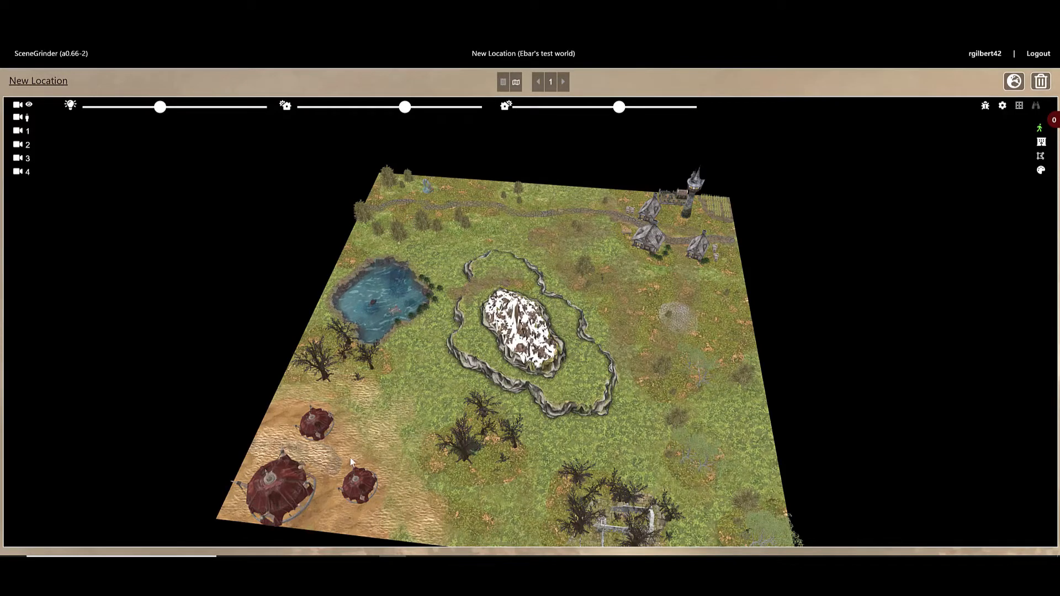
Examine the finished map from several angles, covering the village corner, the stone path, the snowy mountain and the tent camp.
drag(350, 460, 312, 360)
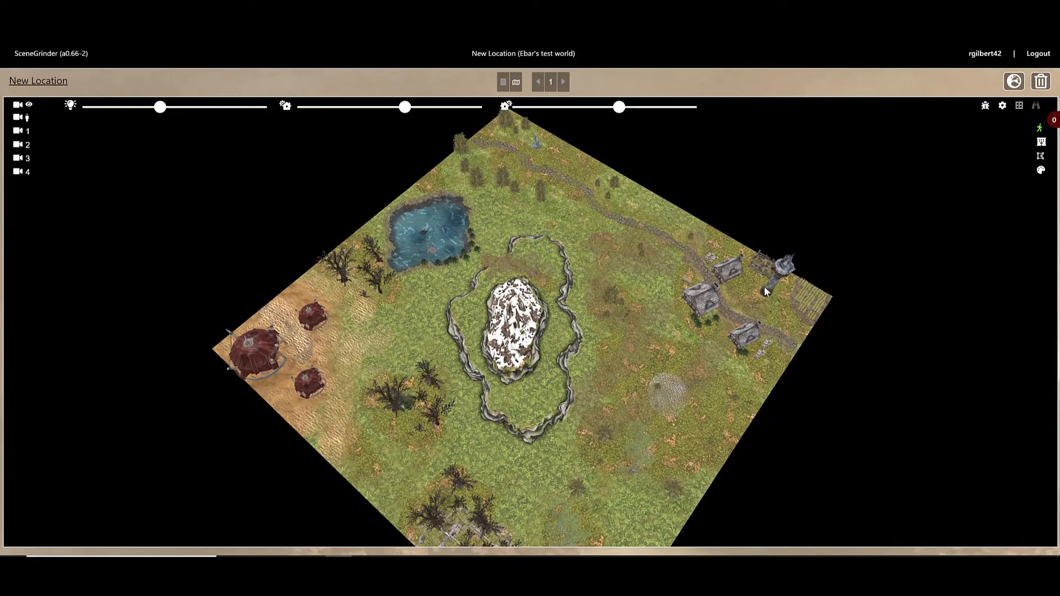
double_click(792, 322)
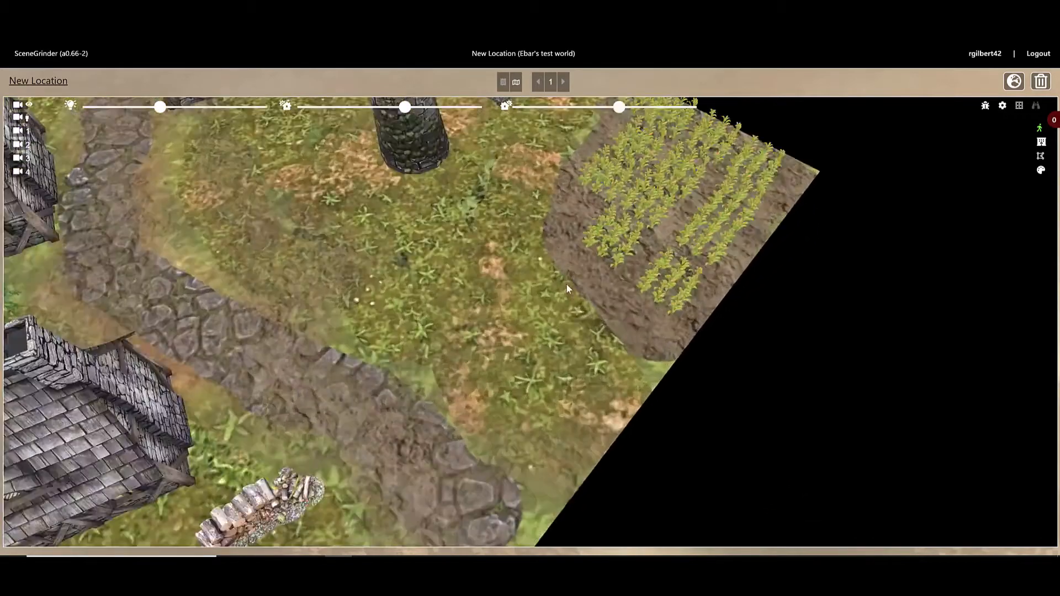
scroll(565, 296, down, 5)
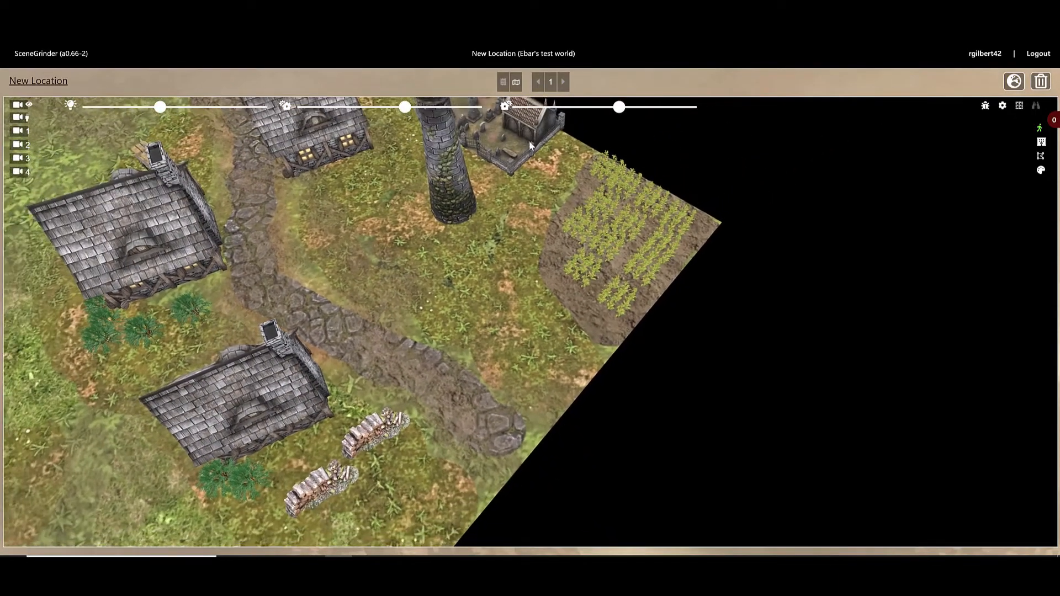
scroll(399, 302, down, 6)
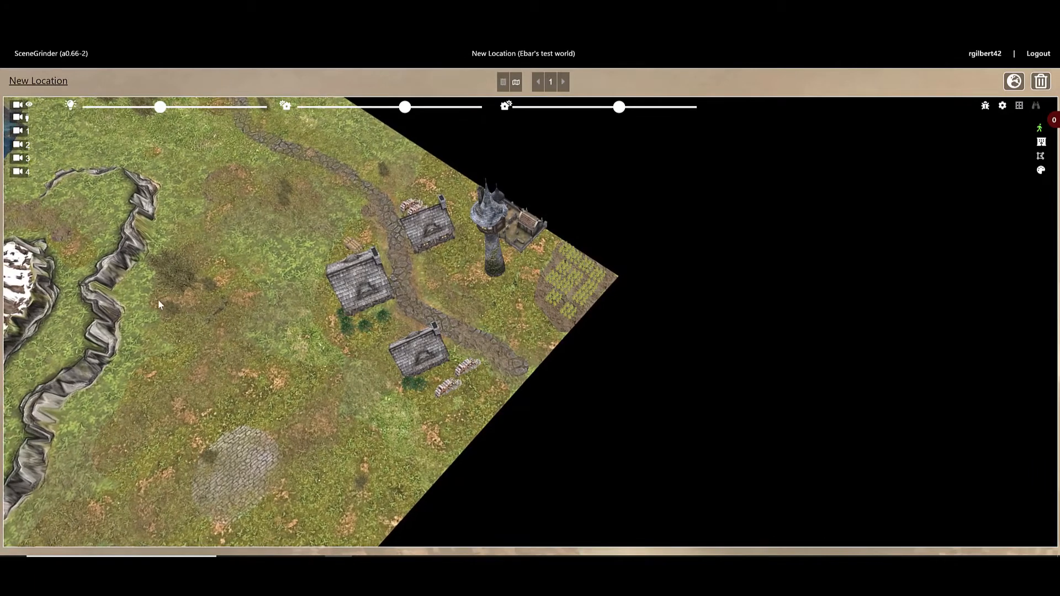
drag(158, 300, 180, 298)
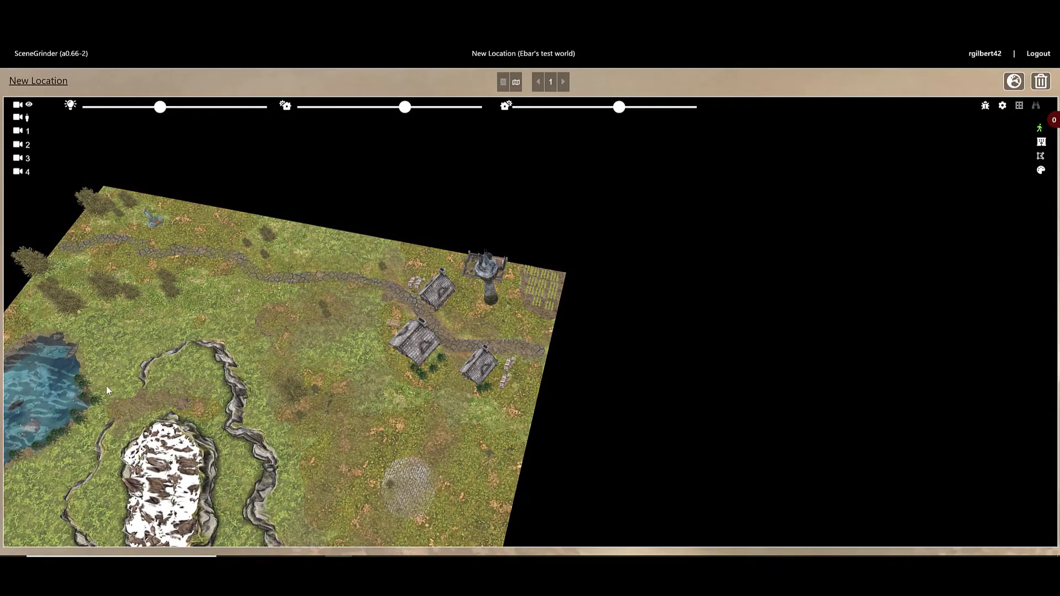
scroll(106, 386, down, 1)
scroll(137, 492, up, 2)
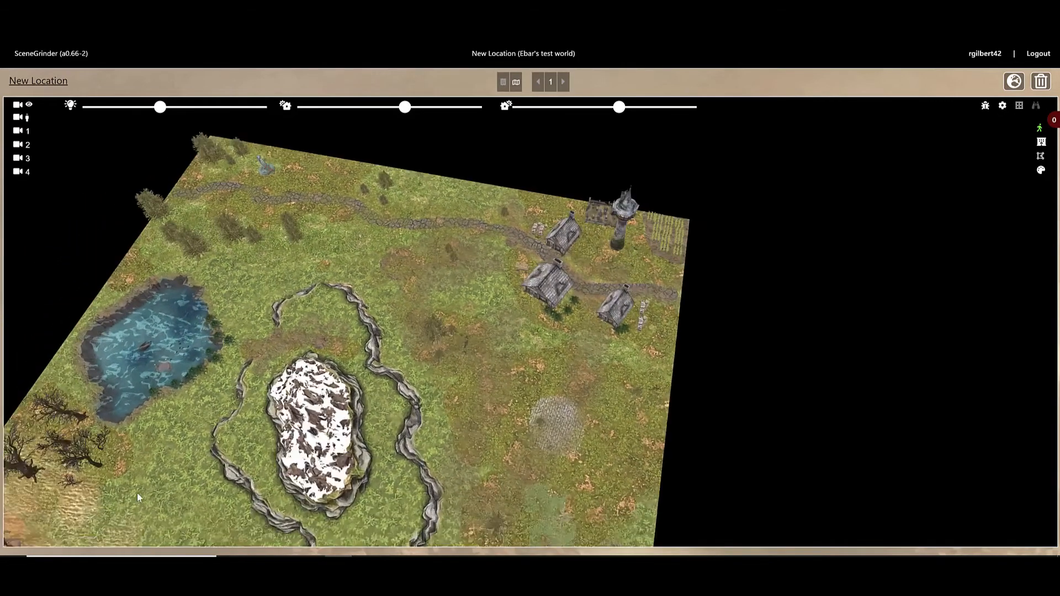
scroll(137, 492, up, 5)
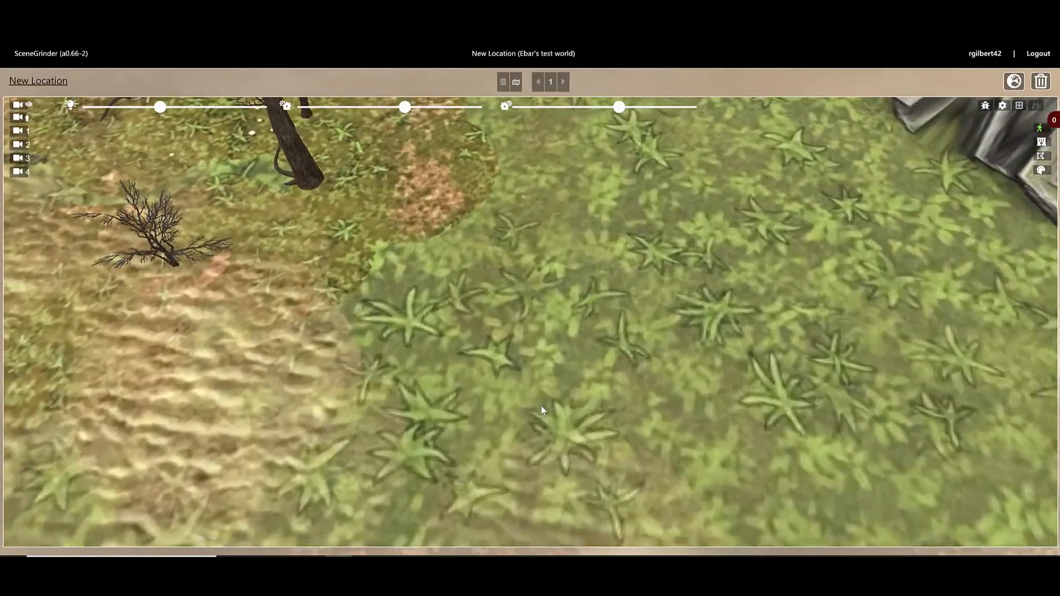
scroll(541, 406, down, 6)
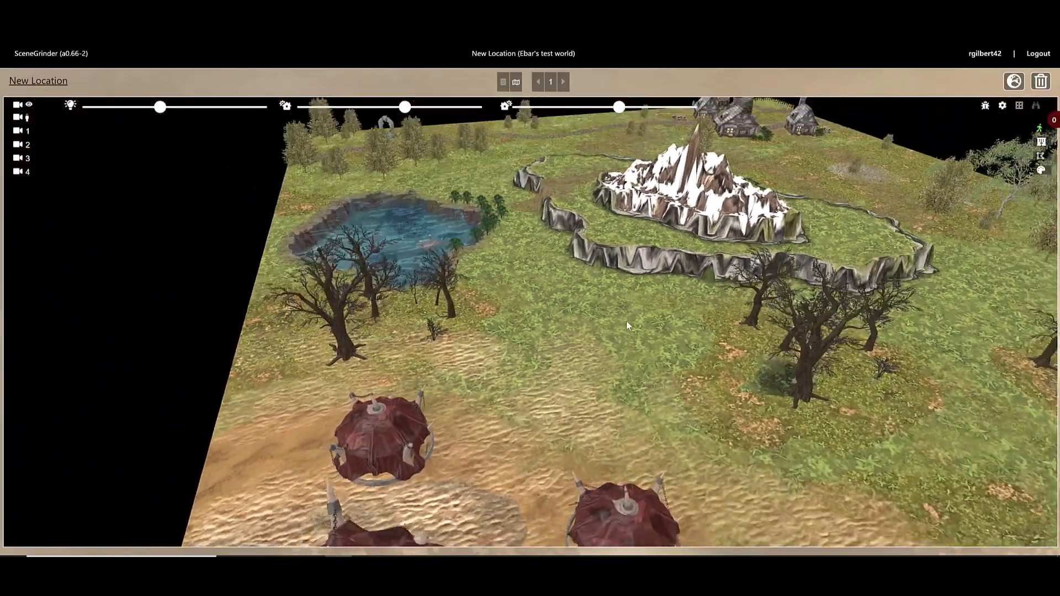
drag(627, 321, 654, 213)
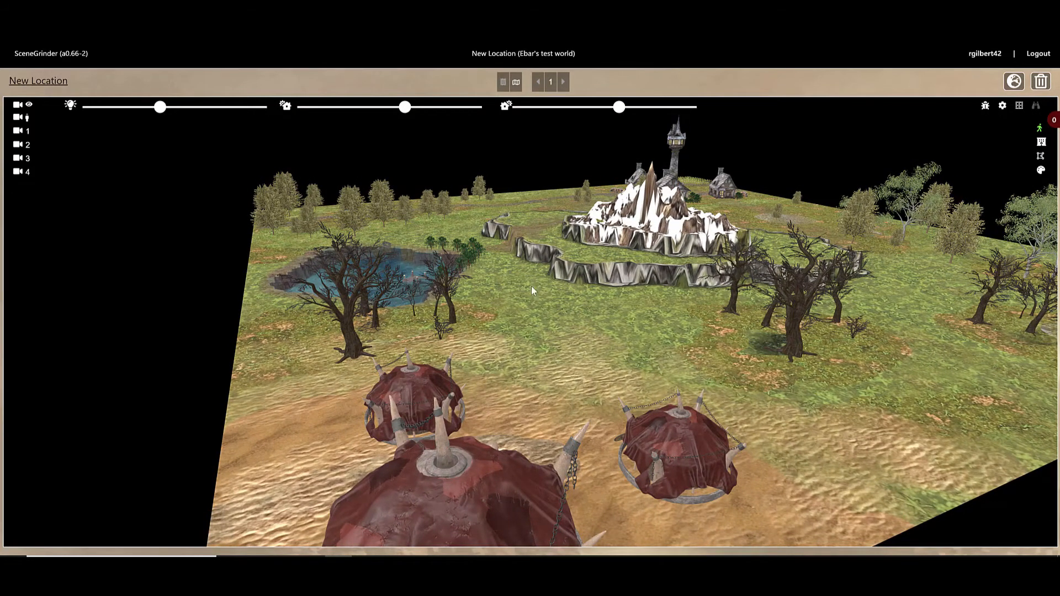
drag(531, 287, 347, 310)
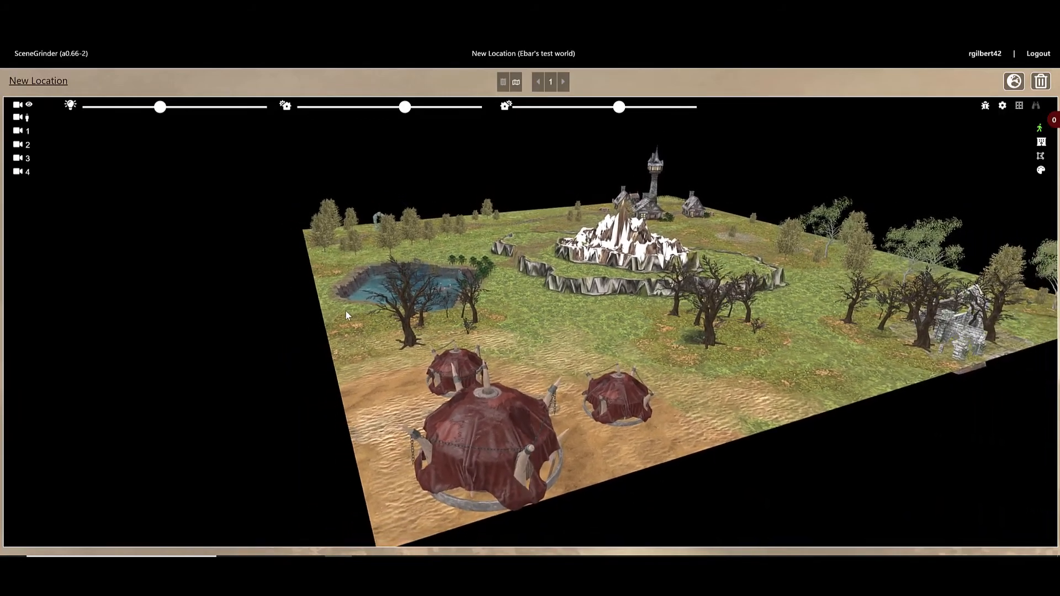
Inspect the sunken lake up close and review the map's water type and water level in the map properties.
scroll(346, 310, up, 10)
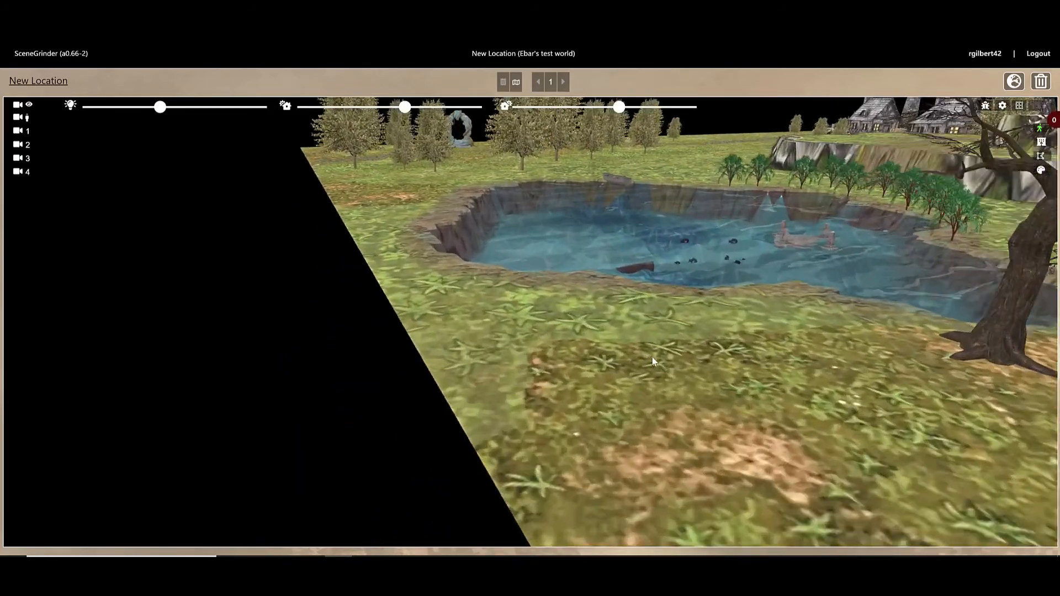
scroll(648, 364, down, 5)
drag(634, 371, 433, 186)
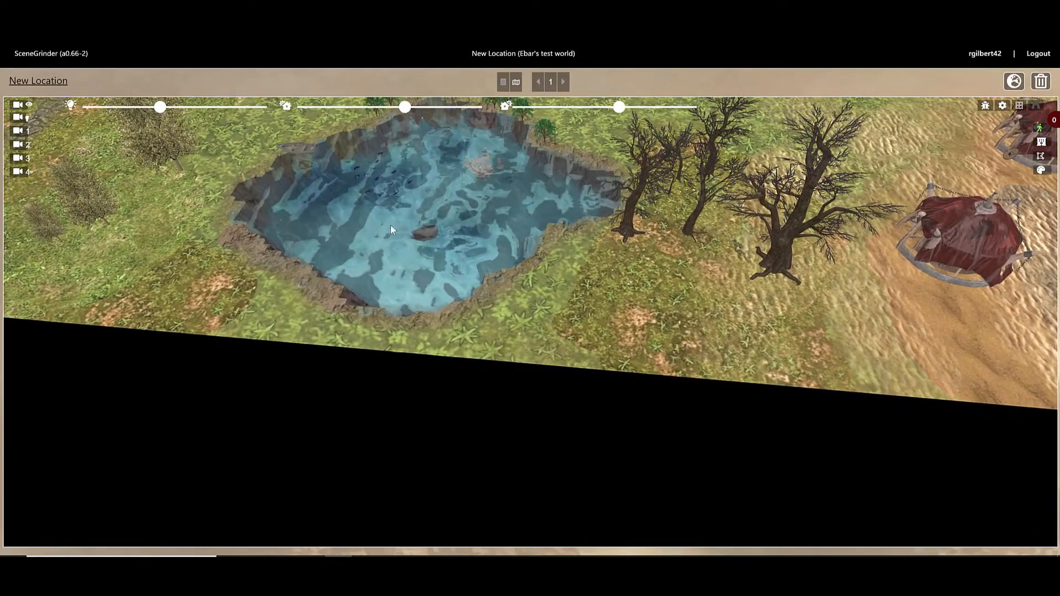
click(1003, 107)
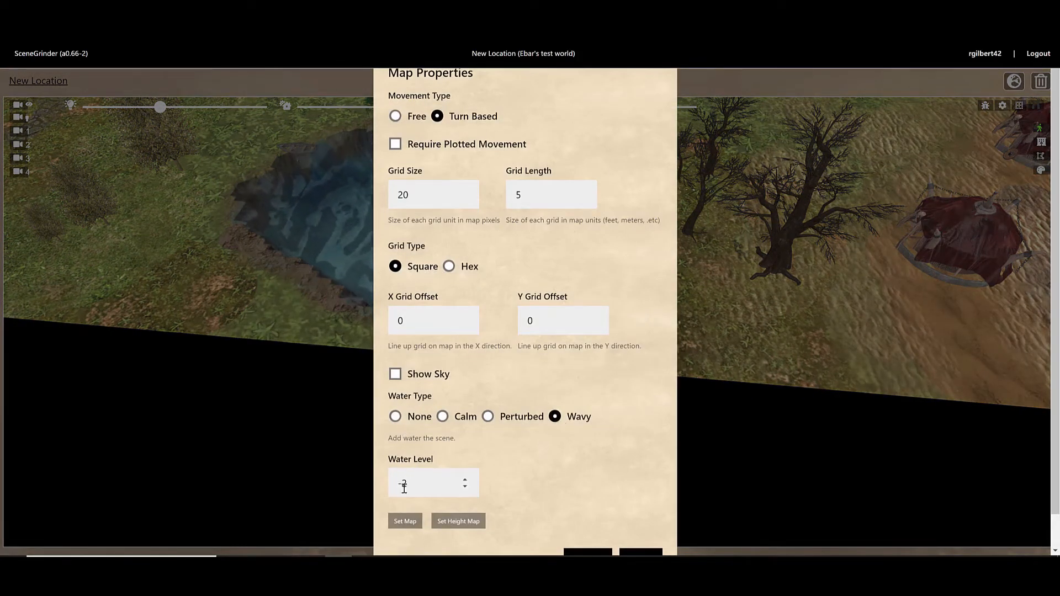
click(585, 553)
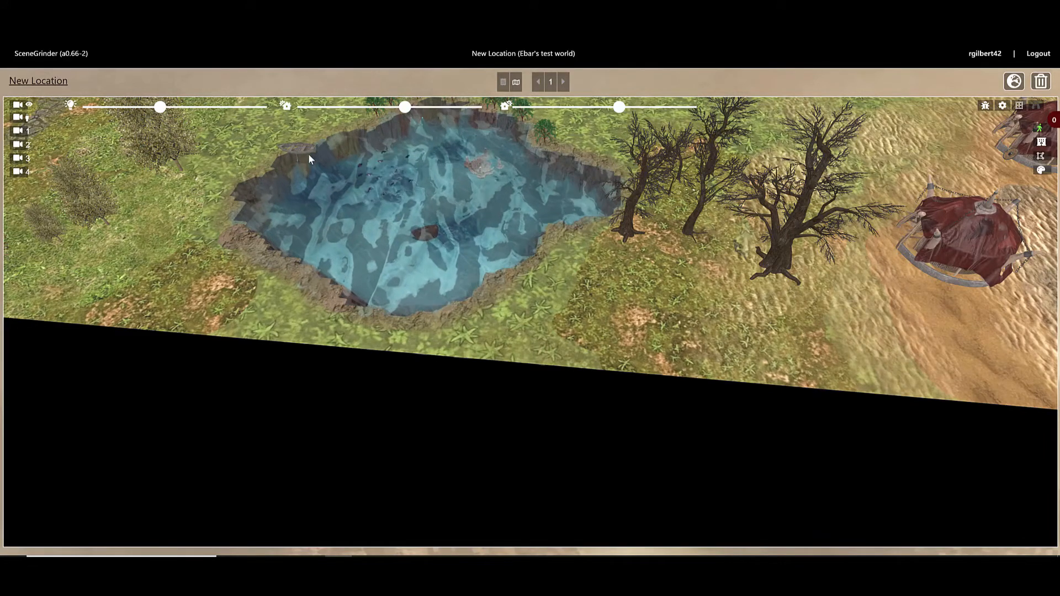
scroll(613, 241, down, 8)
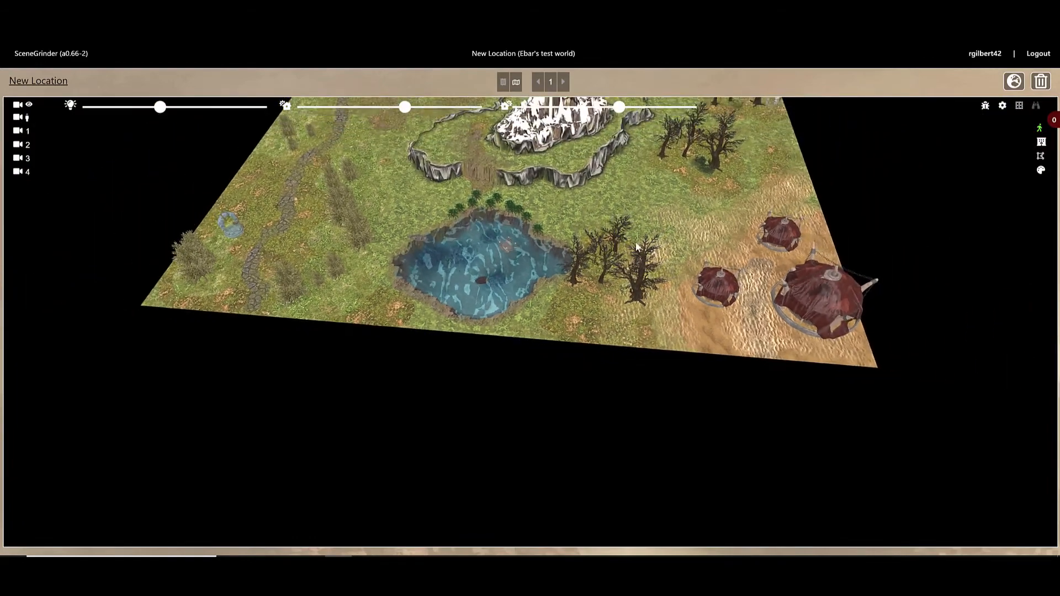
drag(637, 243, 854, 436)
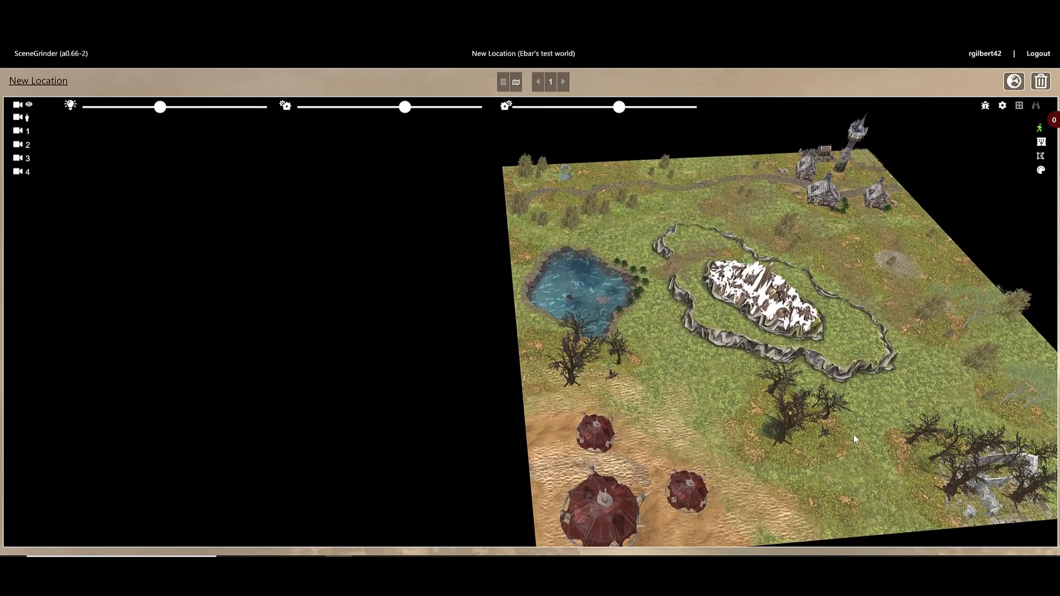